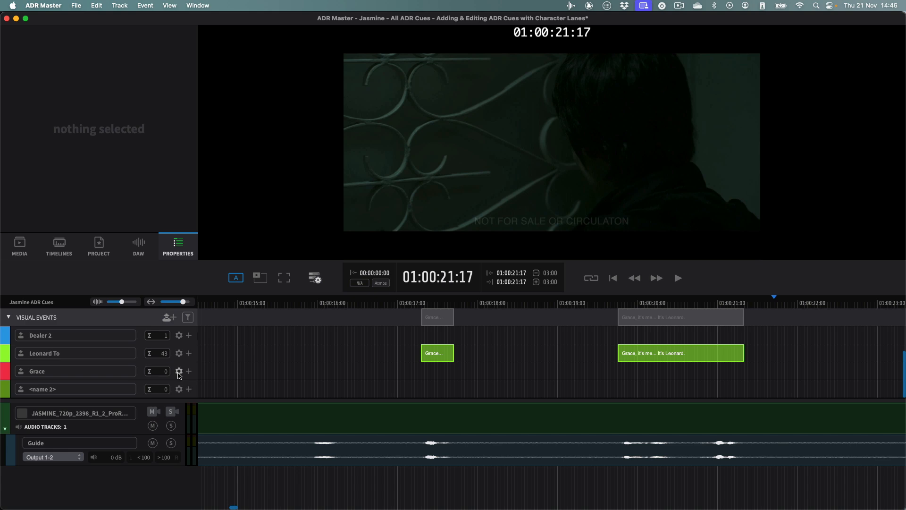
Step: In the Grace character's settings, enter the actor's full name and set the prefix to GRACE
left_click(179, 371)
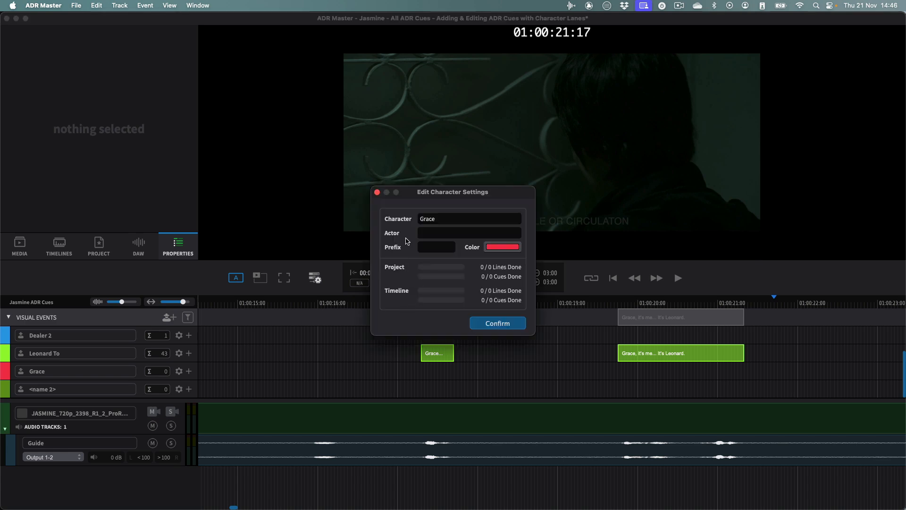
left_click(426, 234)
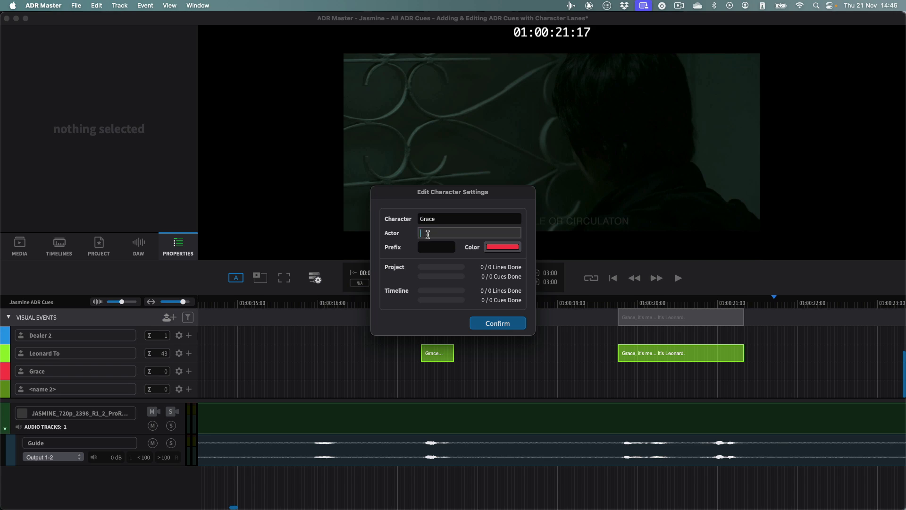
type("Eugenia Yuan")
left_click(463, 257)
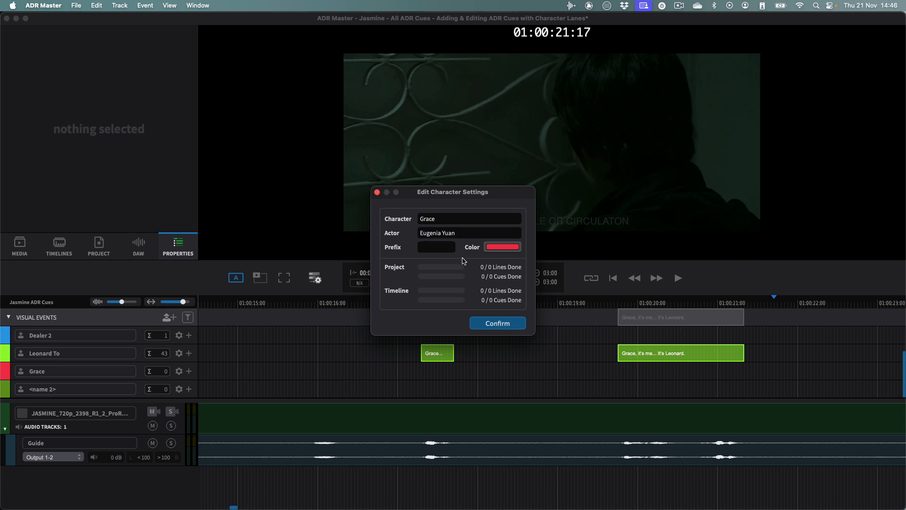
left_click(422, 248)
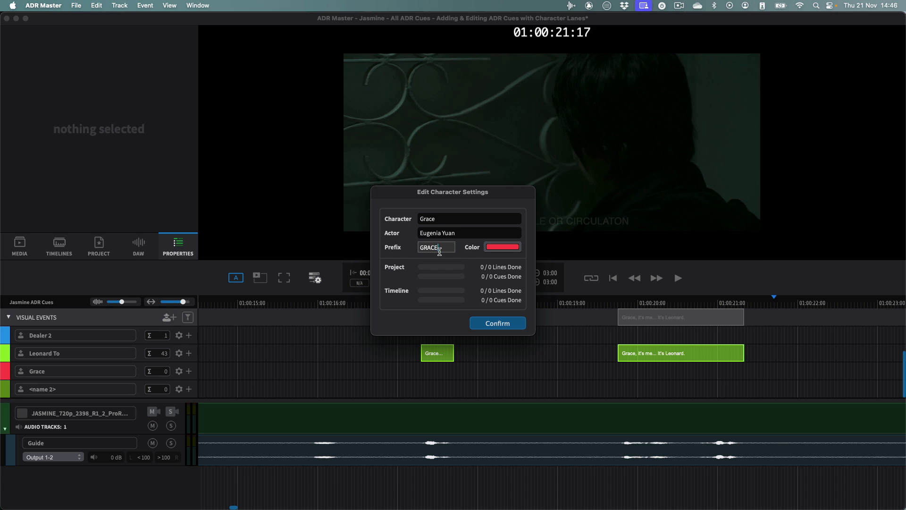
type("GRACE")
left_click(441, 255)
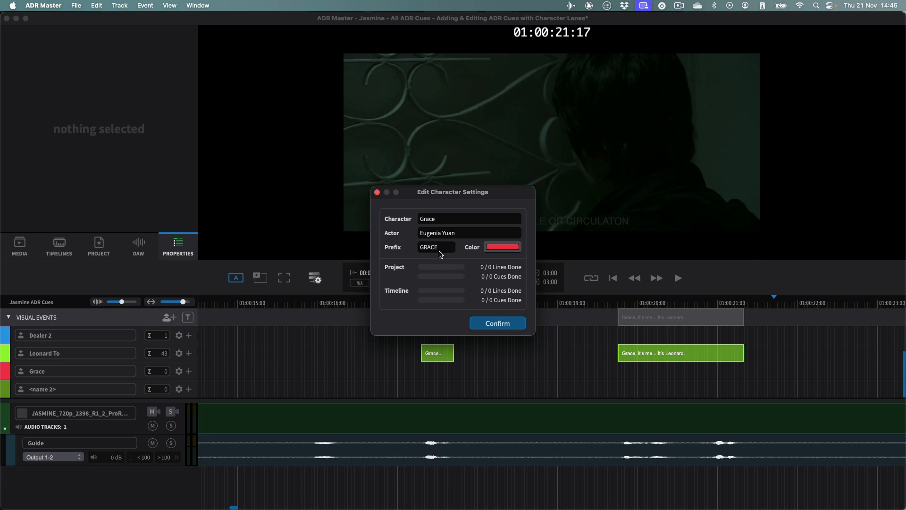
Step: Change the Grace character's color to purple and confirm the character settings
left_click(495, 249)
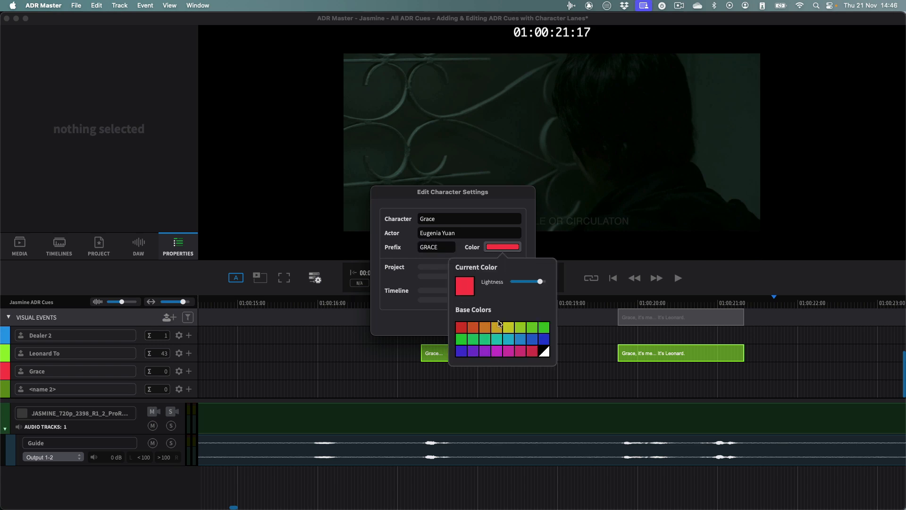
left_click(486, 350)
left_click(532, 242)
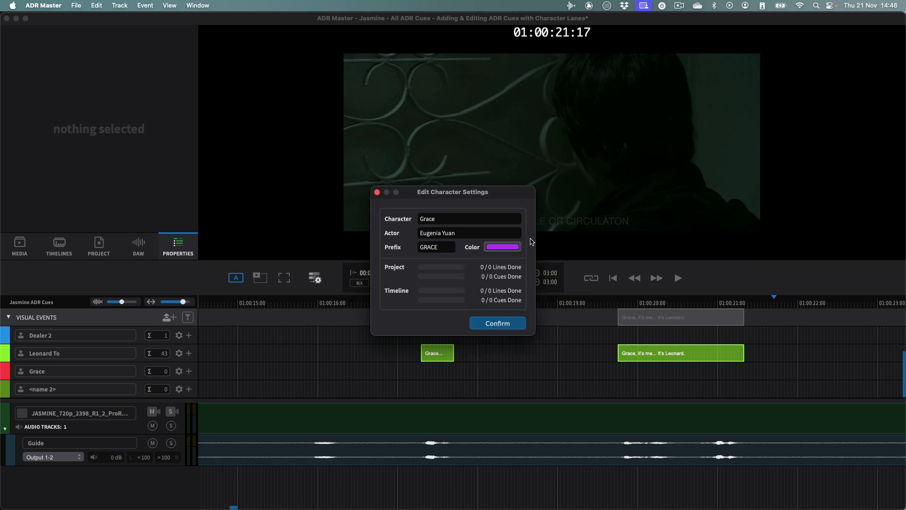
left_click(449, 219)
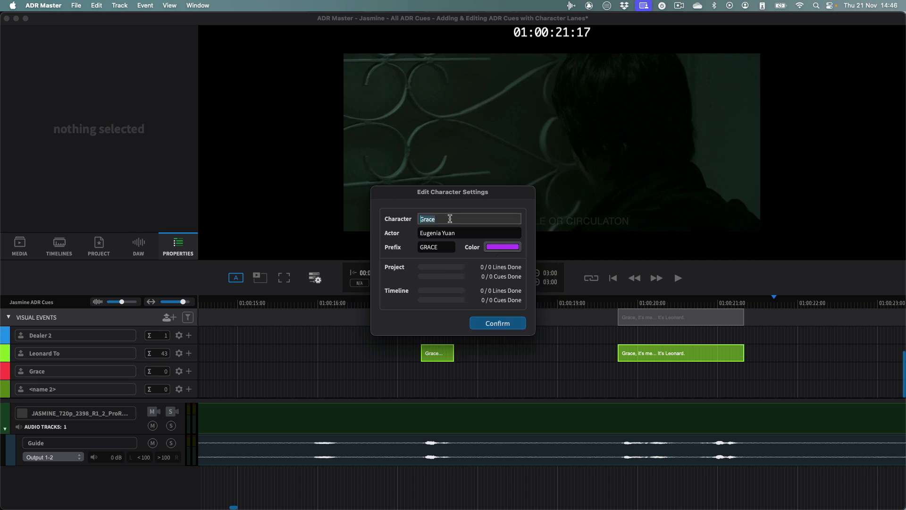
key("Return")
left_click(486, 324)
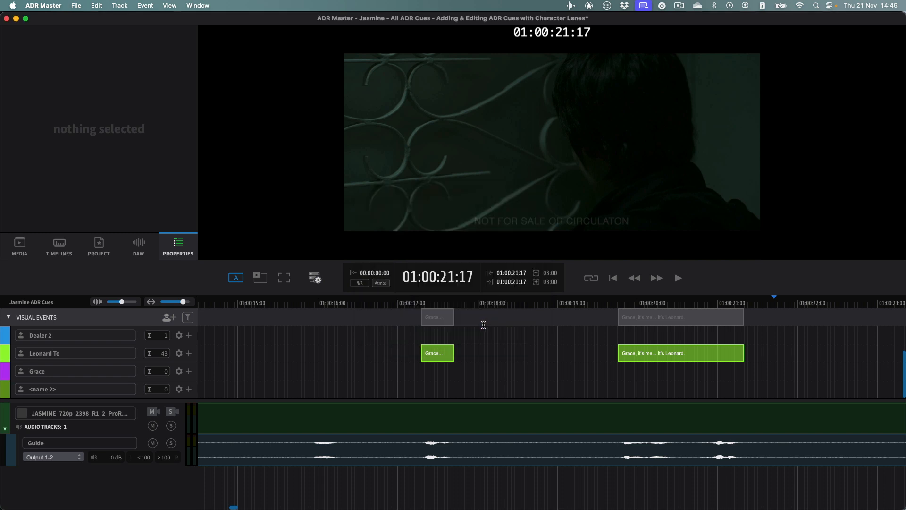
Step: Name the "<name 2>" character track Steve, and add another character track named Dave
left_click(71, 389)
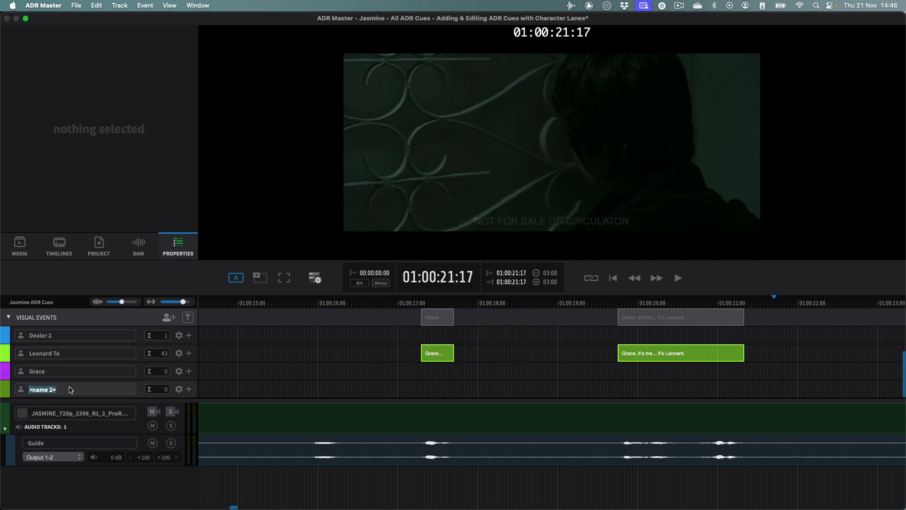
type("Steve")
key("Return")
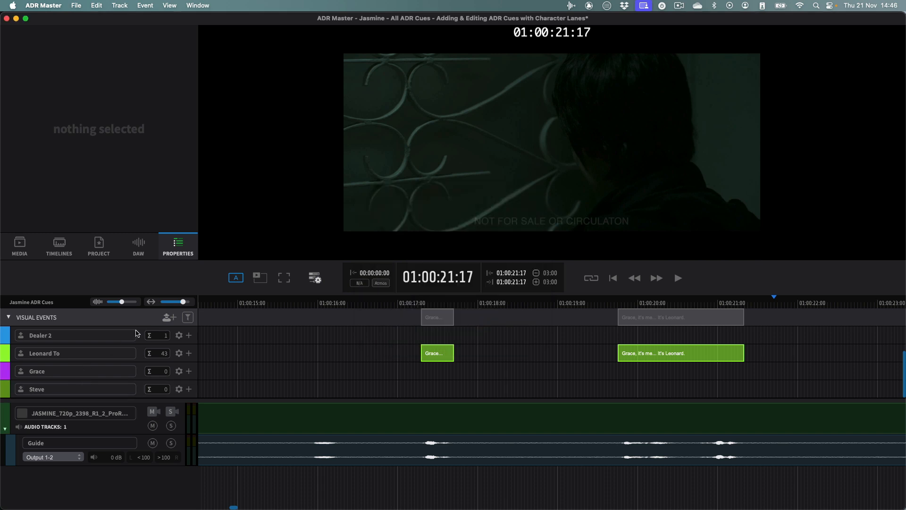
left_click(169, 317)
left_click(50, 391)
type("Dave")
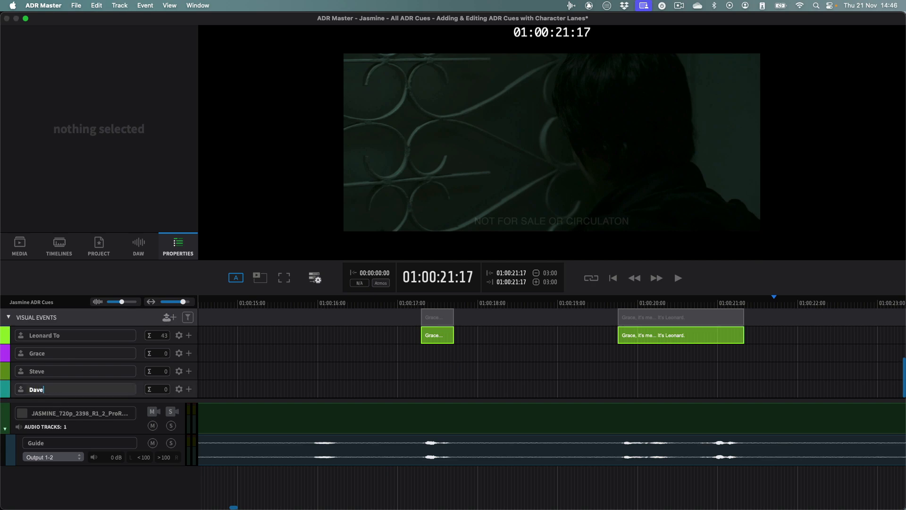
key("Return")
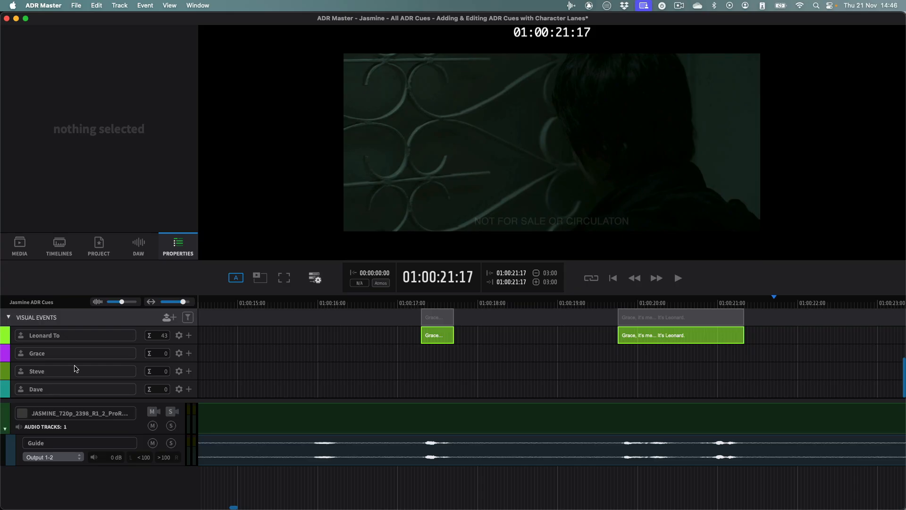
Step: Sort the character tracks by Character Name in ascending order
scroll(141, 371, "up", 1)
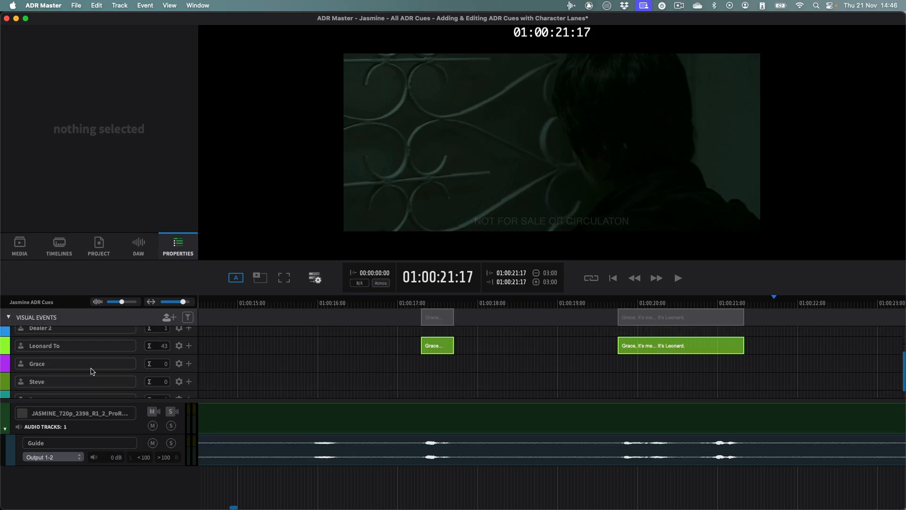
mouse_move(140, 372)
left_mouse_down()
mouse_move(137, 348)
mouse_move(137, 376)
left_mouse_up()
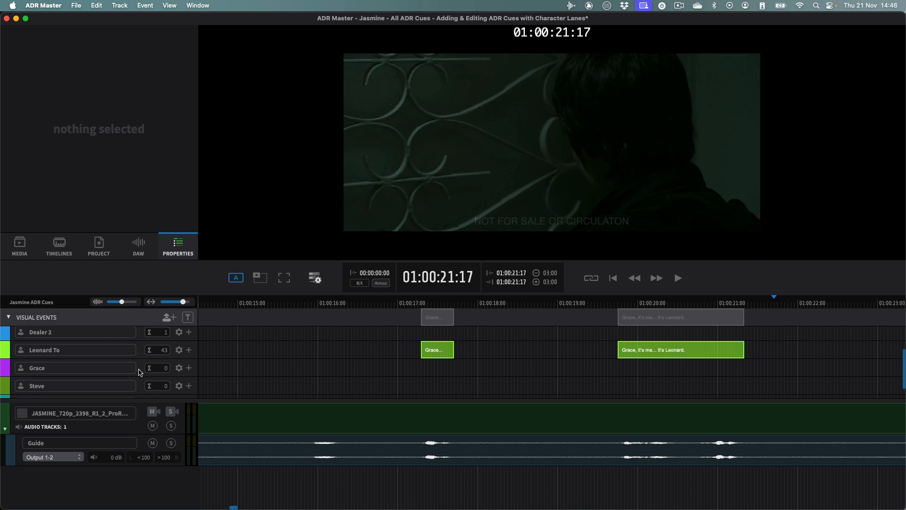
left_click(120, 6)
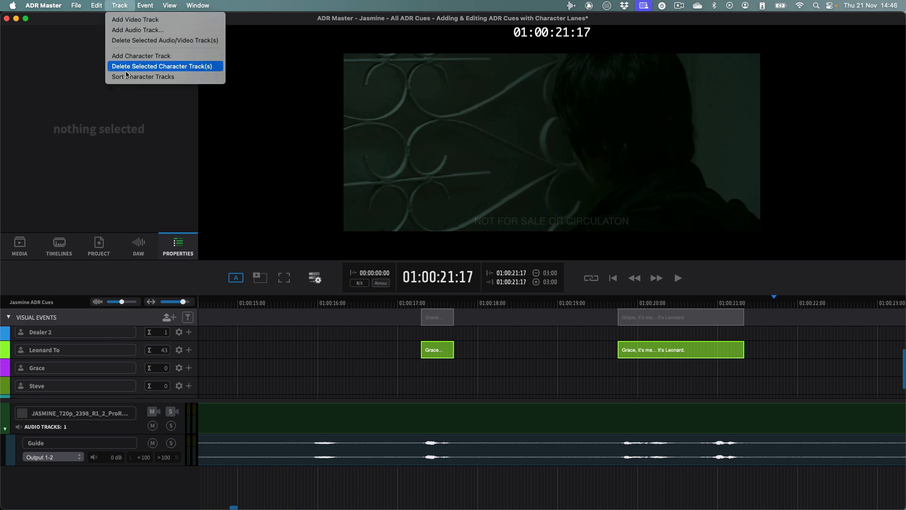
left_click(126, 76)
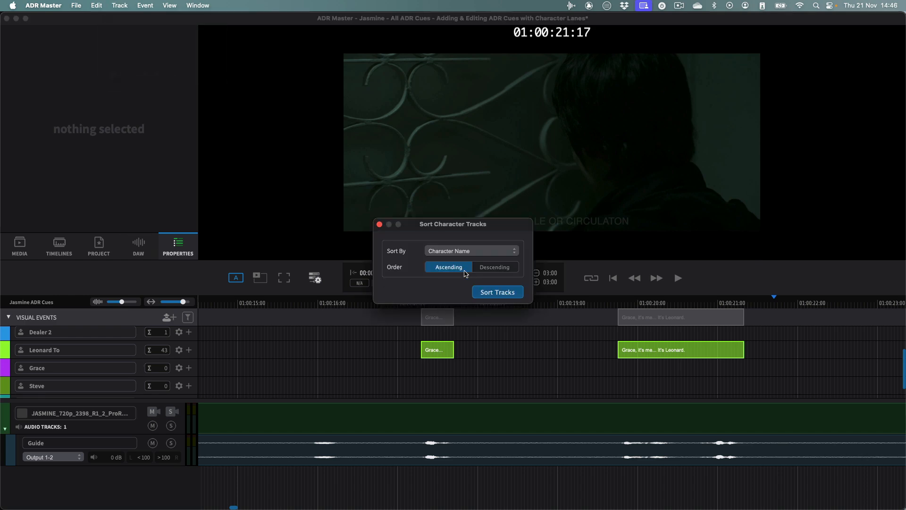
left_click(441, 254)
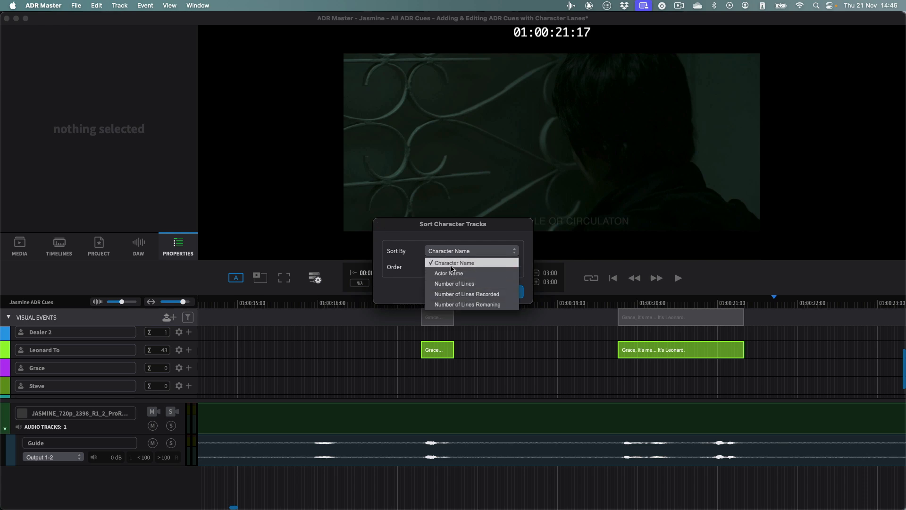
left_click(451, 263)
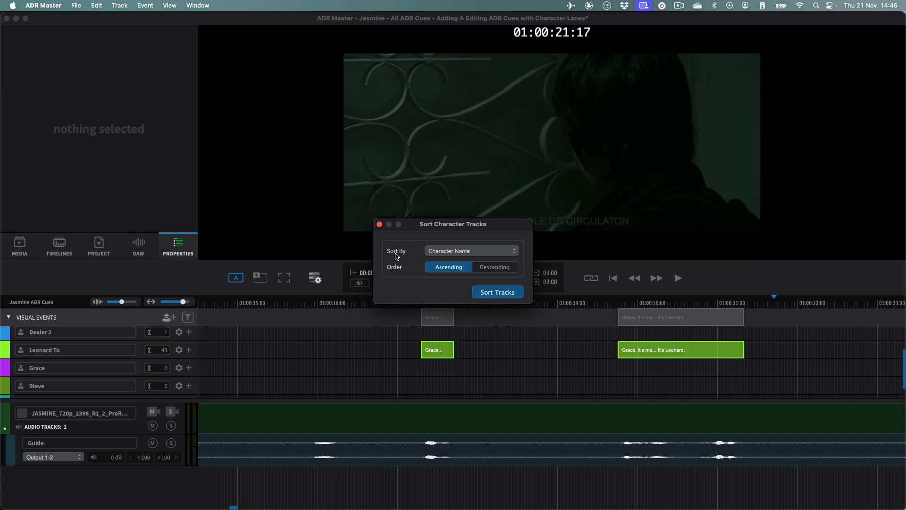
left_click(497, 271)
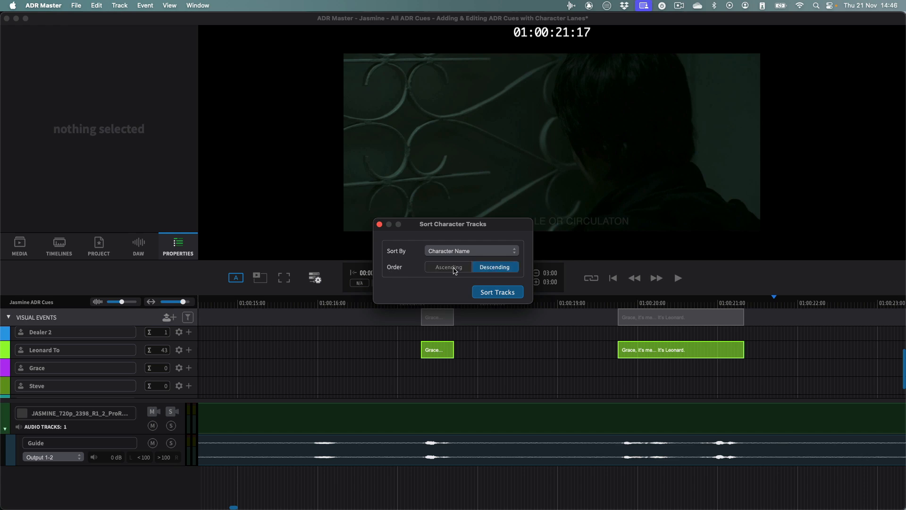
left_click(455, 270)
left_click(495, 297)
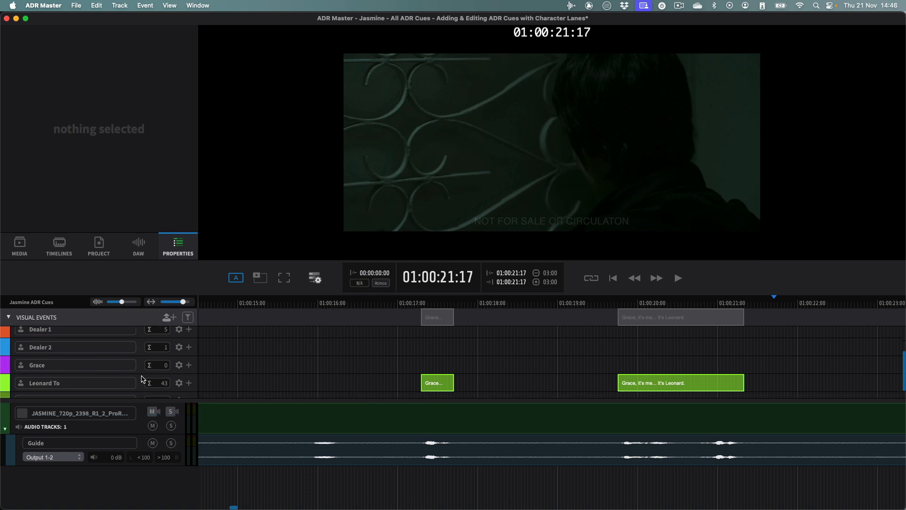
Step: Delete the Steve character track
key("BackSpace")
scroll(141, 356, "up", 3)
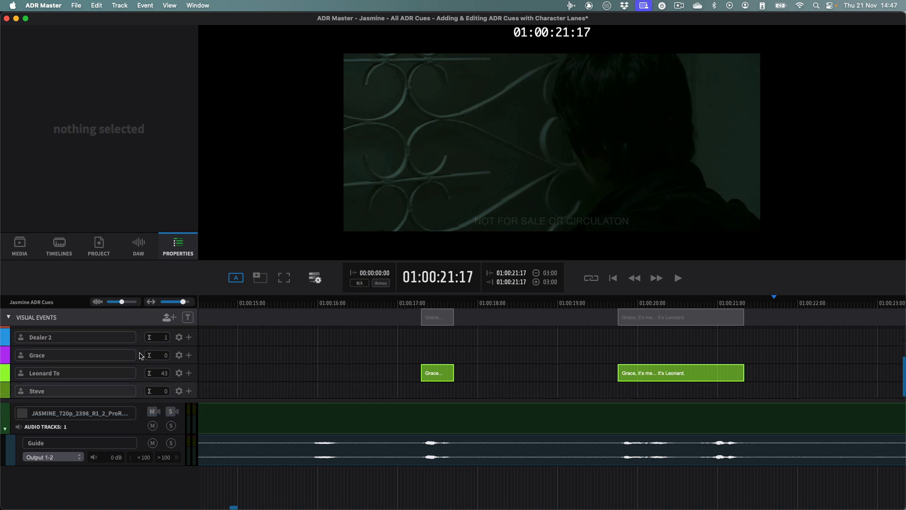
scroll(142, 356, "down", 3)
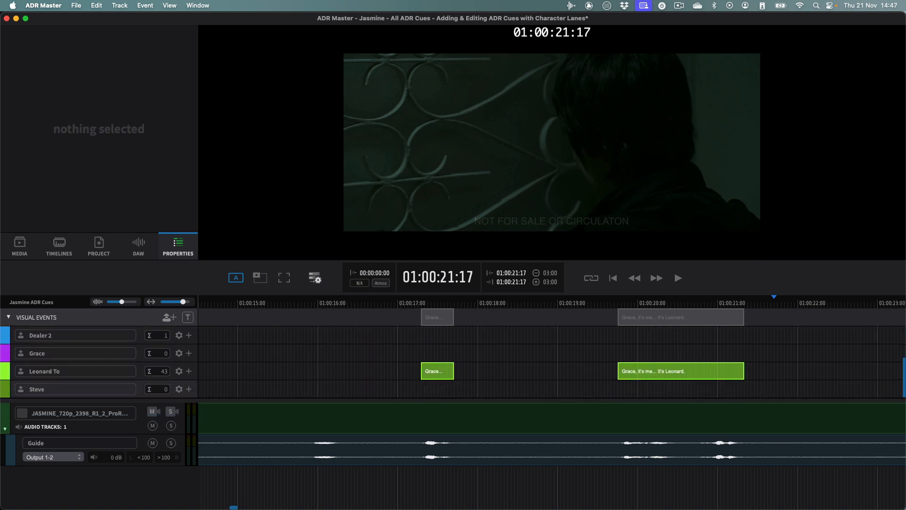
right_click(141, 389)
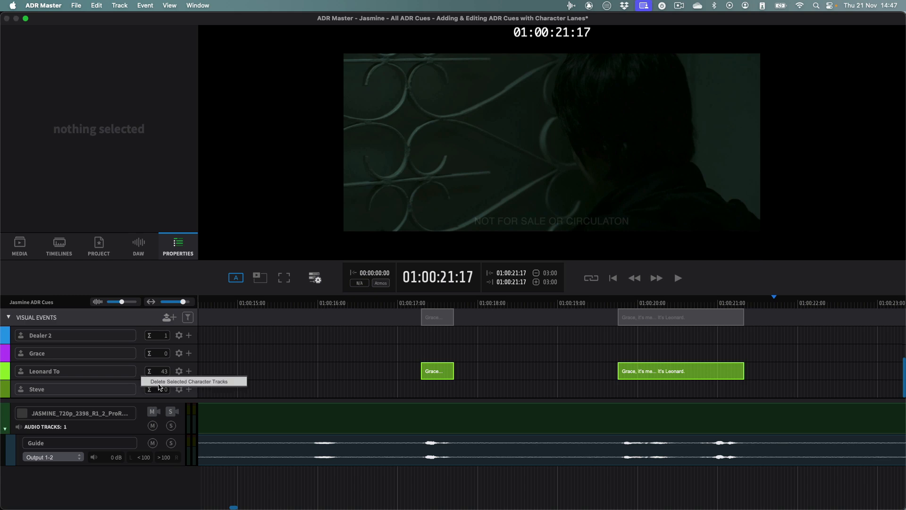
left_click(159, 381)
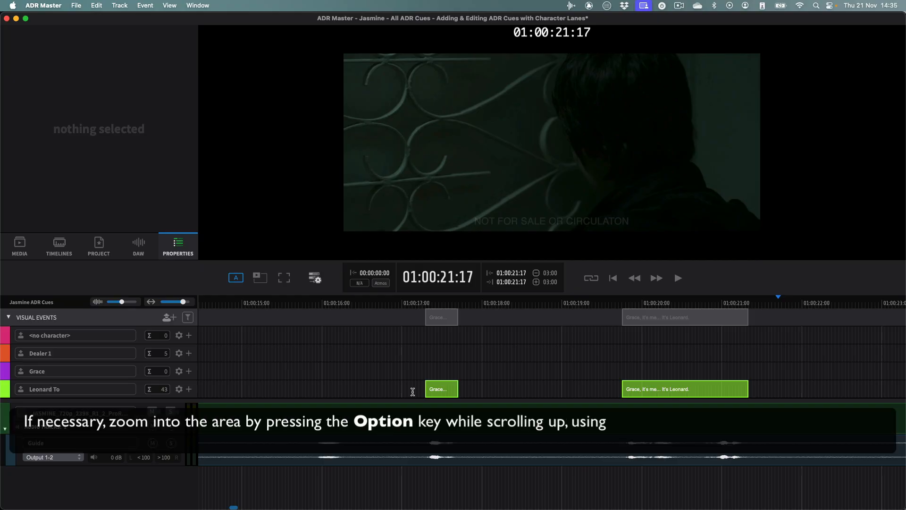
left_click(303, 384)
key("space")
key("space")
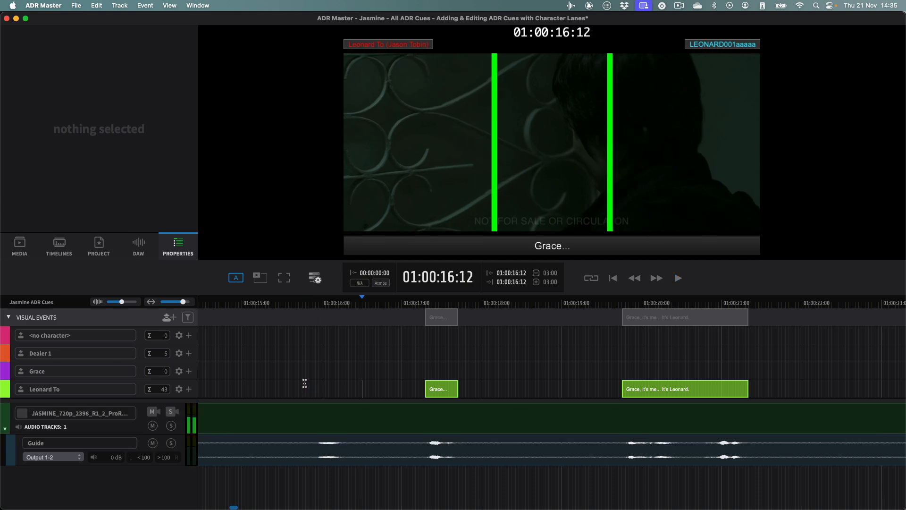
Step: Select the range from 01:00:15:22 to 01:00:16:07 on the Grace track
left_click(312, 384)
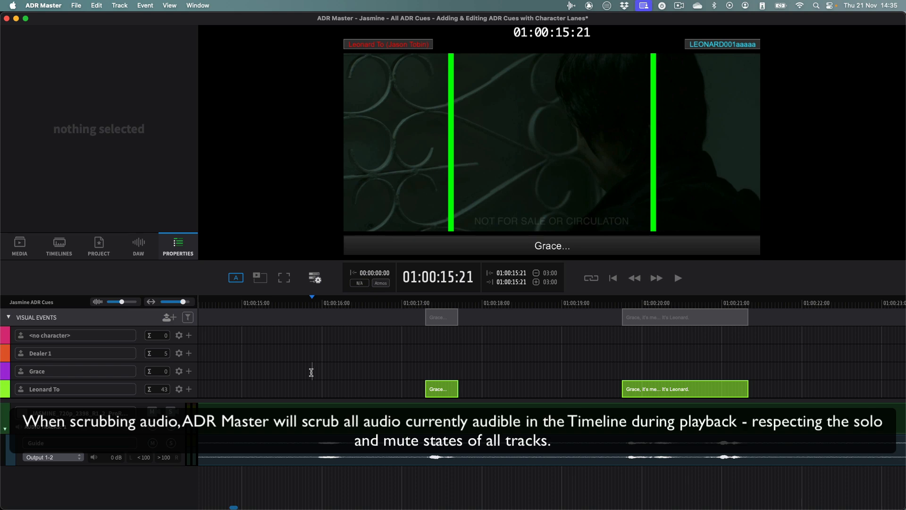
mouse_move(311, 372)
left_mouse_down()
mouse_move(327, 372)
mouse_move(315, 371)
left_mouse_up()
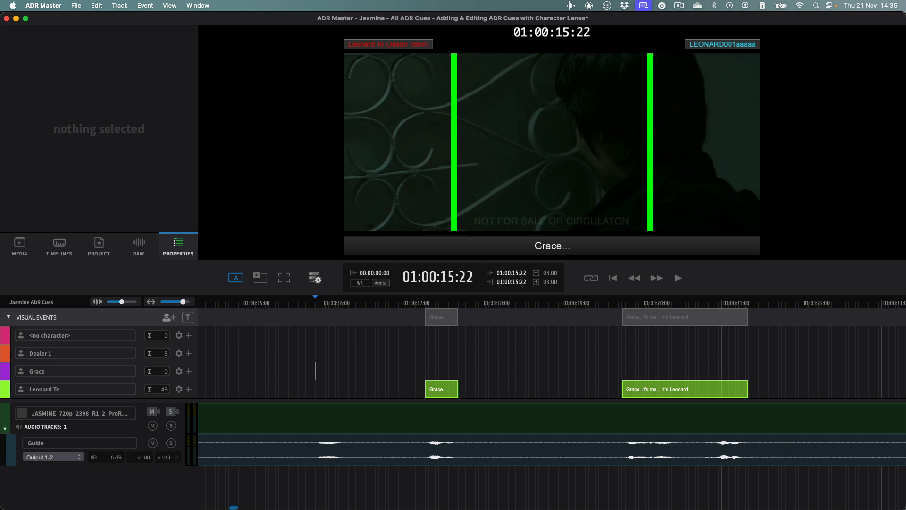
mouse_move(342, 371)
left_mouse_down()
mouse_move(332, 371)
mouse_move(346, 371)
left_mouse_up()
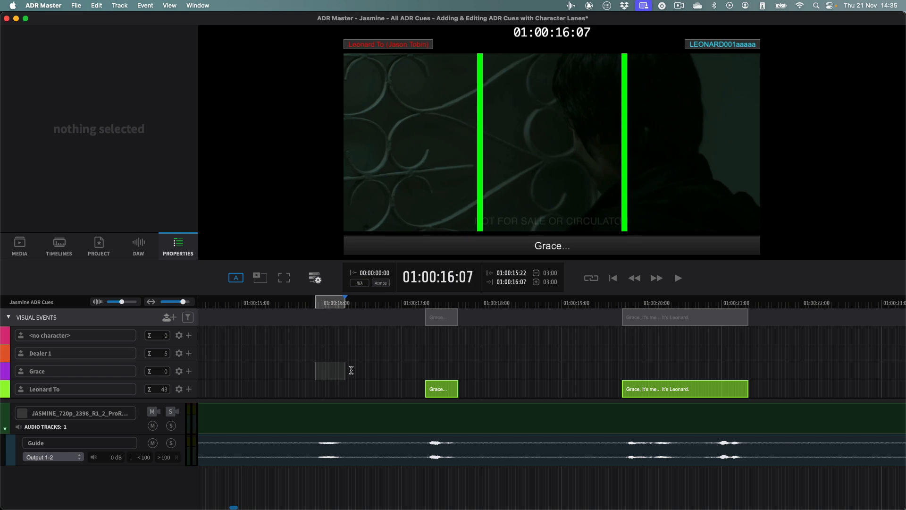
Step: Add an ADR cue with the text "Hello" to the Grace track over the selected range, and trim its out point to 01:00:16:07
left_click(190, 372)
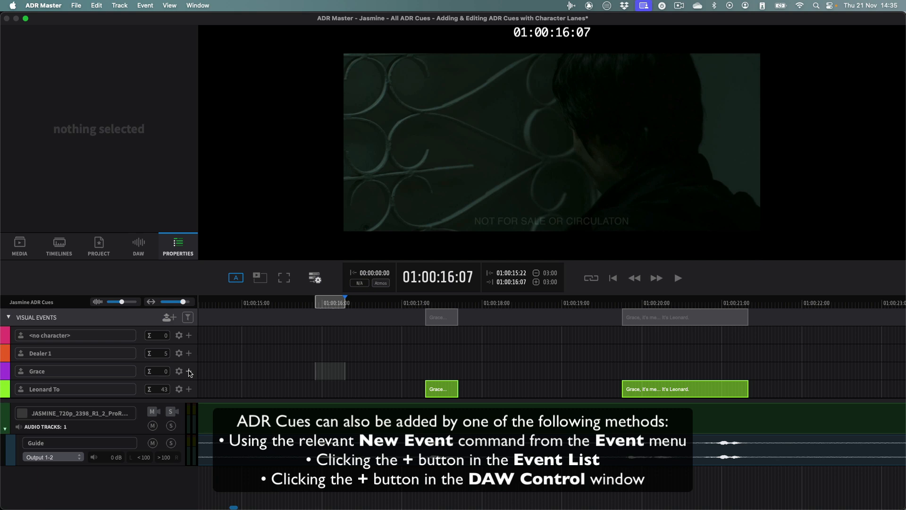
left_click(189, 372)
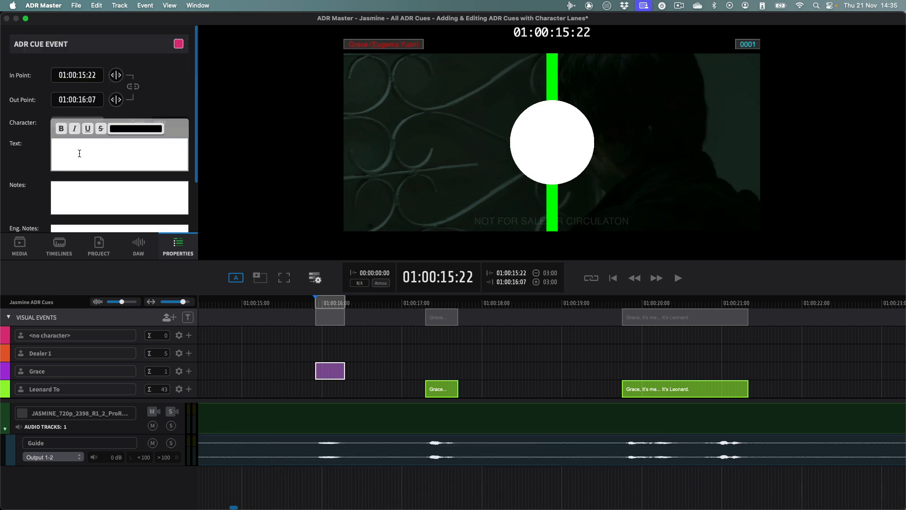
type("Hello")
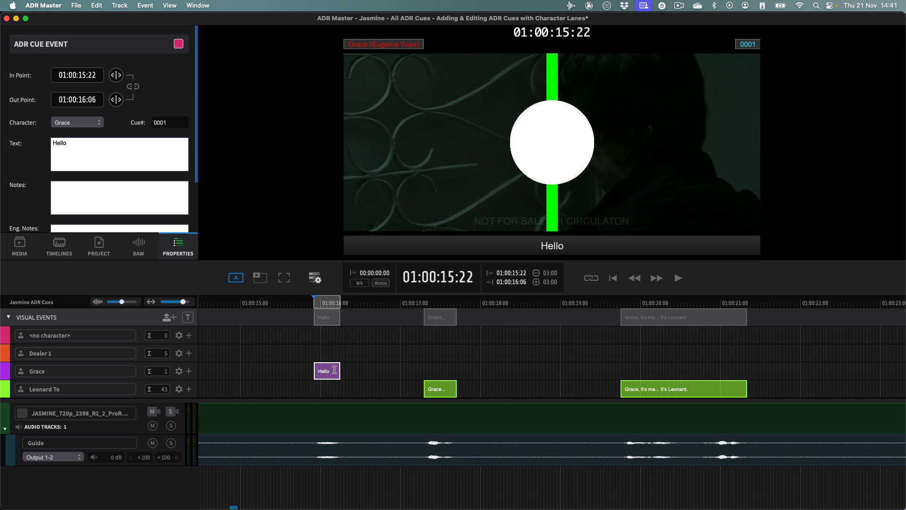
left_click_drag(336, 370, 314, 370)
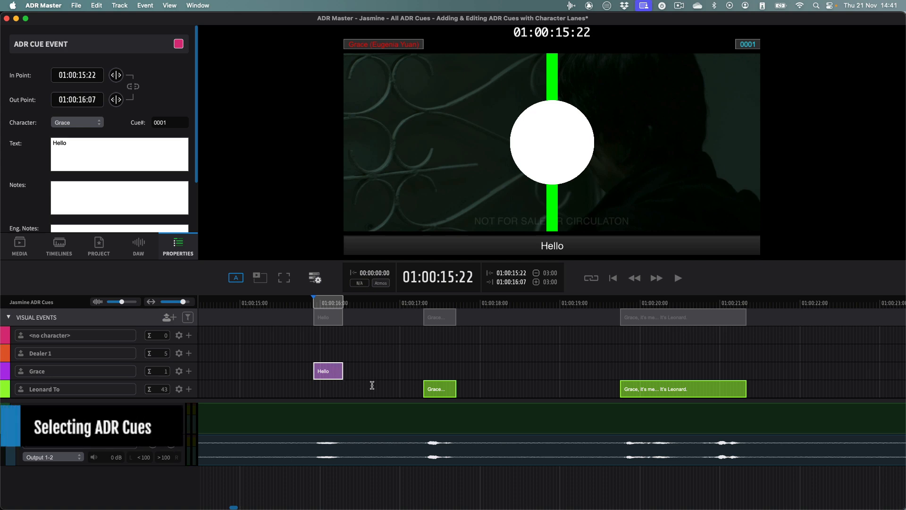
Step: Deselect the "Hello" cue and select all cues between 01:00:15:16 and 01:00:21:17 across the Dealer 1, Grace and Leonard To tracks
left_click(372, 385)
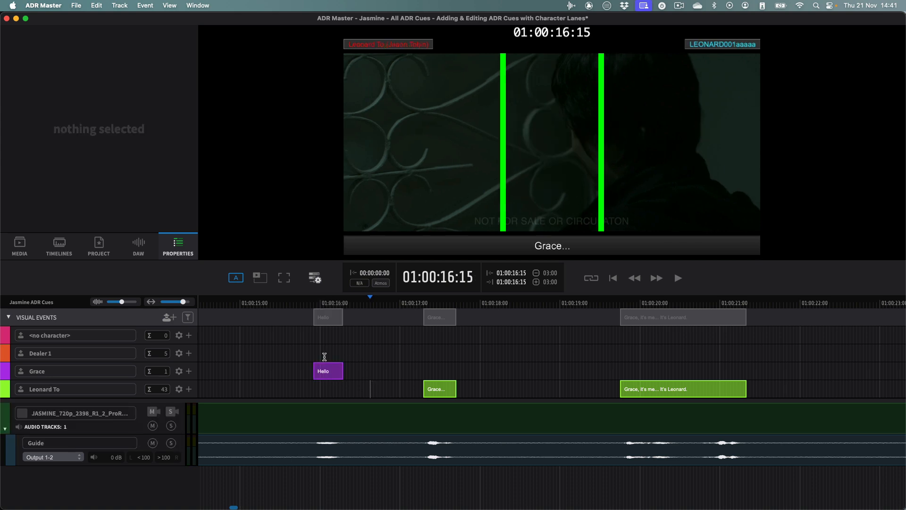
left_click_drag(293, 355, 778, 401)
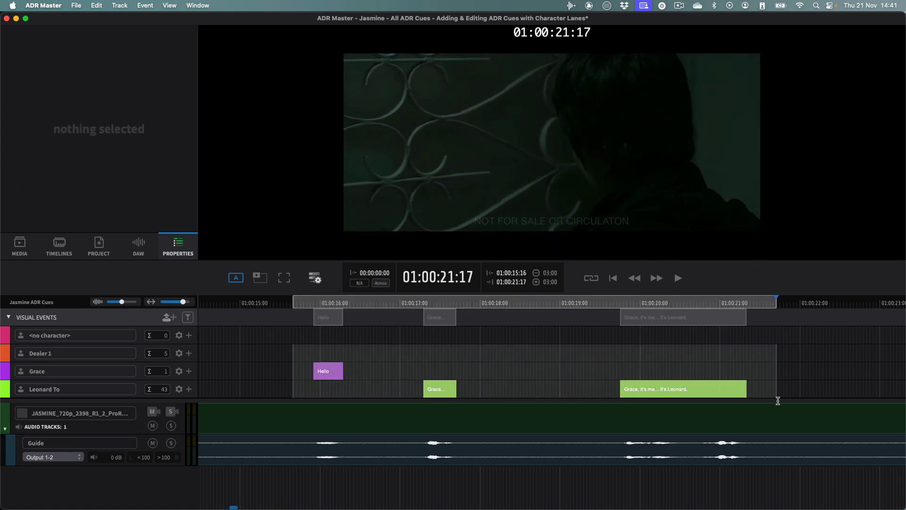
Step: Clear the selection and select the range of cues from Grace's "Hello" through Leonard To's "Grace, it's me... It's Leonard."
left_click(346, 354)
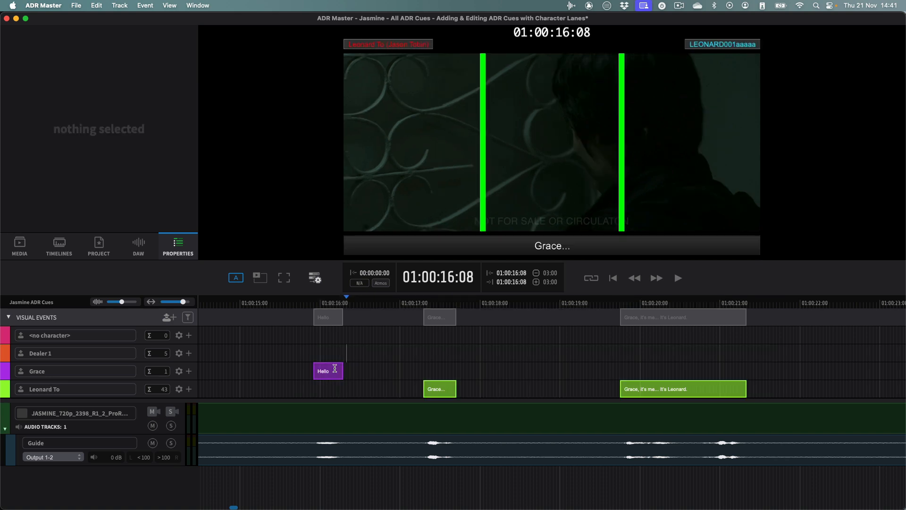
left_click(335, 369)
left_click(728, 394, "shift")
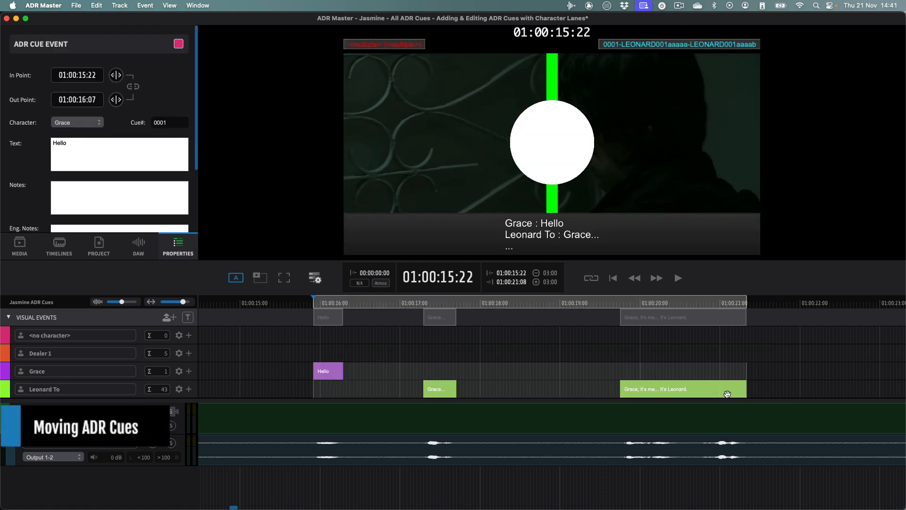
left_click(428, 374)
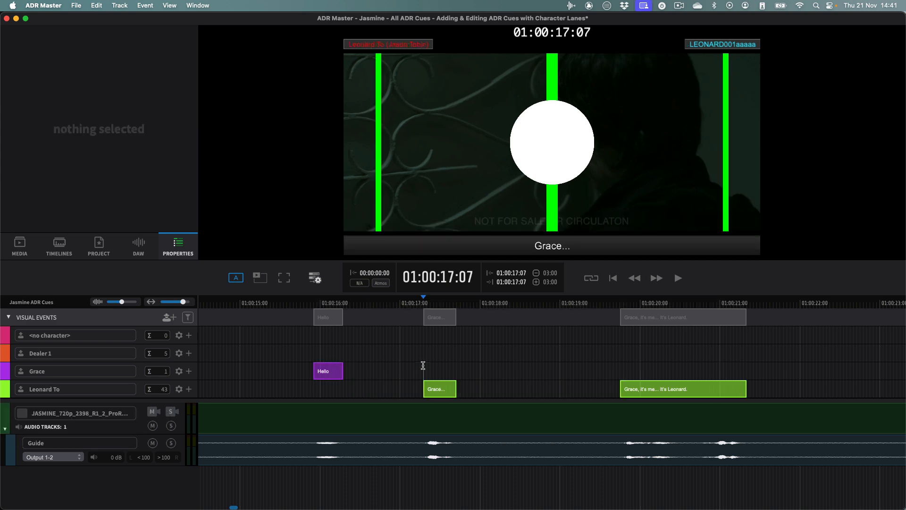
left_click(437, 391)
left_click(645, 390, "shift")
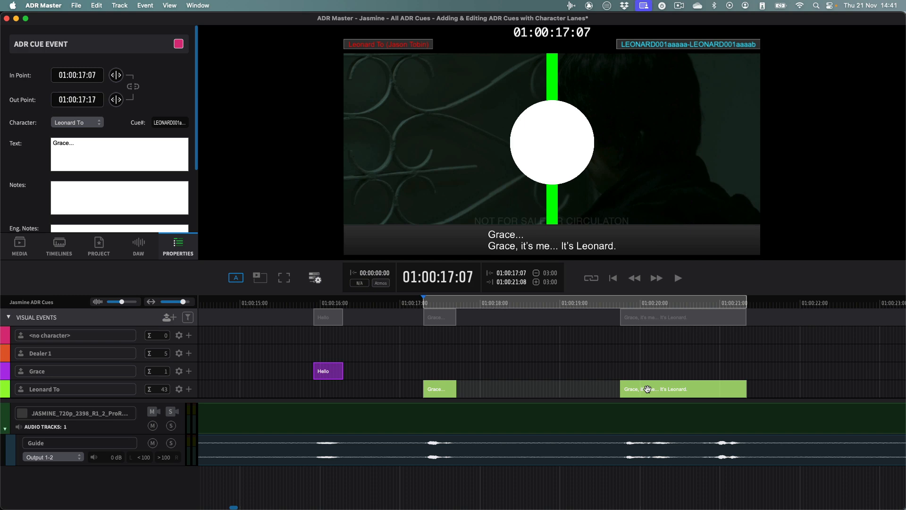
left_click_drag(648, 389, 722, 388)
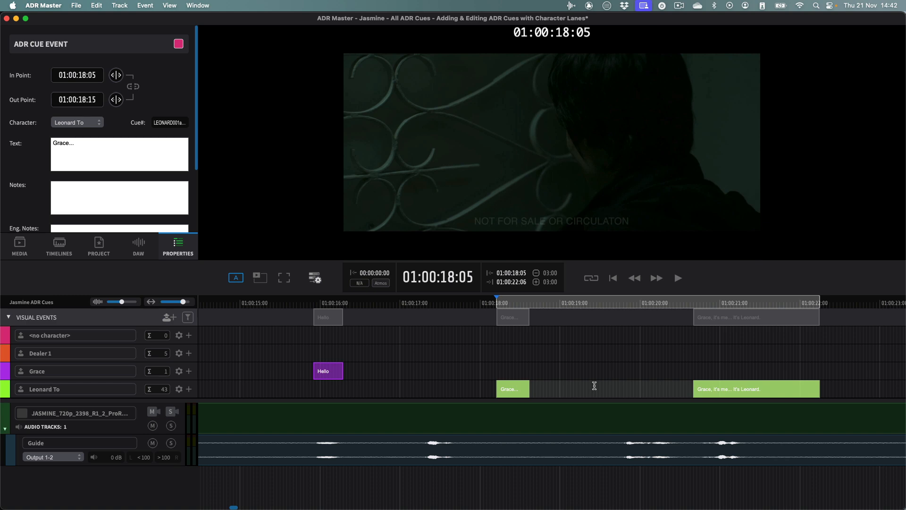
key("super+z")
Step: Select both Leonard To cues and batch modify them with their duration locked, offsetting the in and out points by 00:00:01:00
left_click(437, 368)
left_click(440, 392)
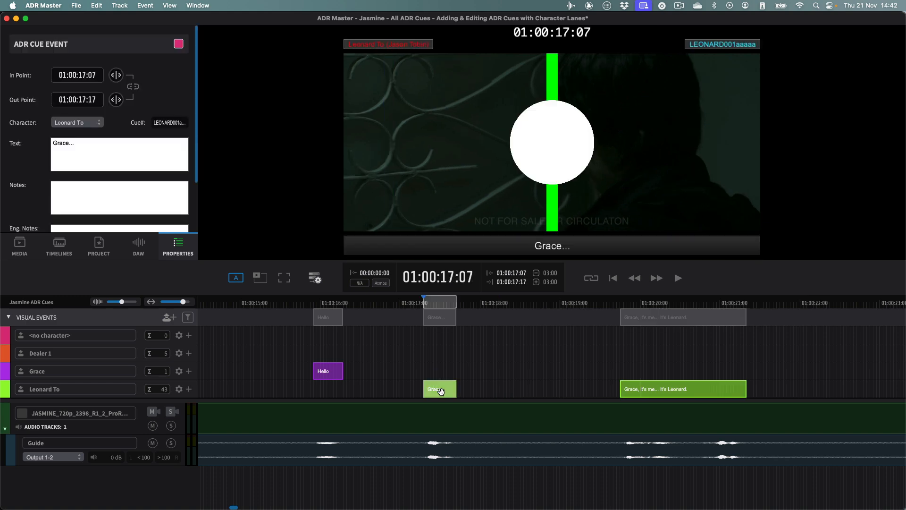
left_click(638, 393, "shift")
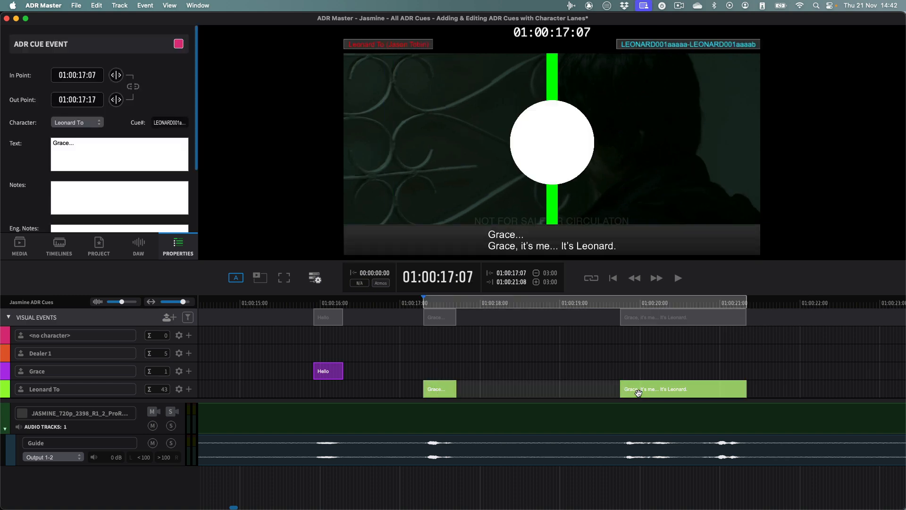
left_click(145, 5)
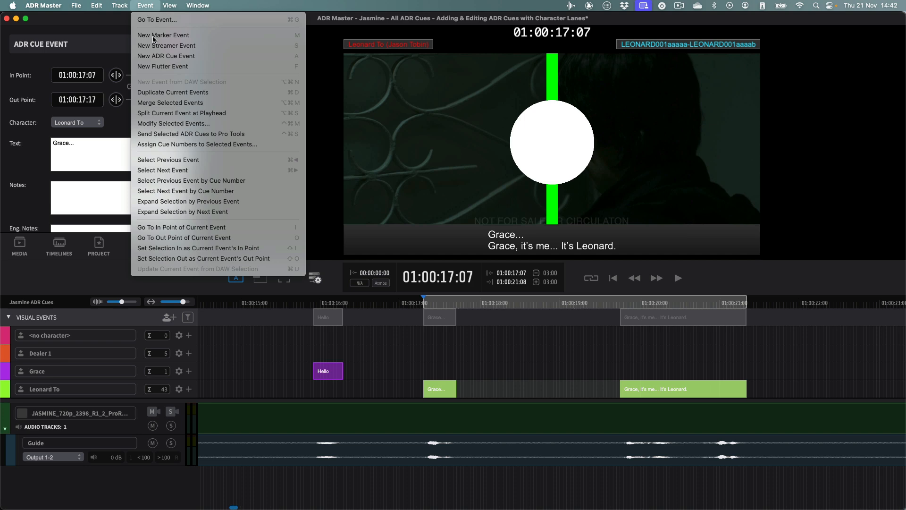
left_click(163, 123)
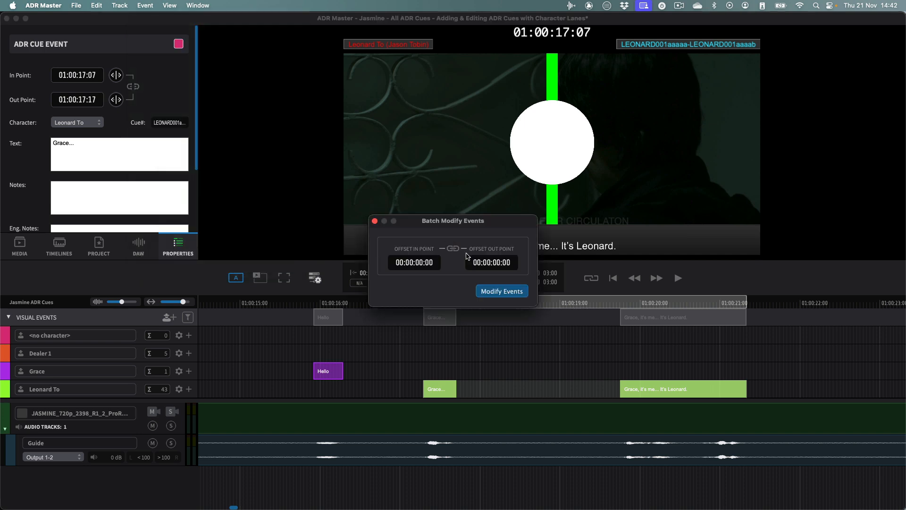
double_click(420, 263)
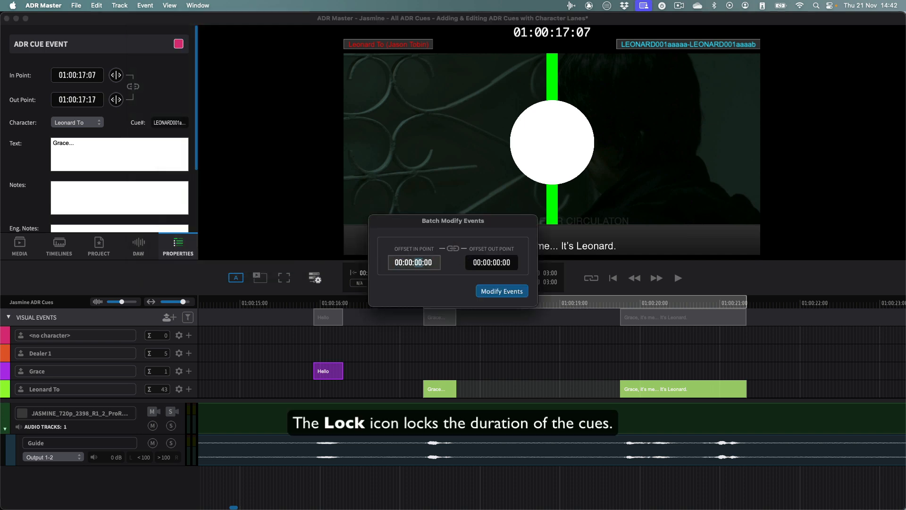
type("1")
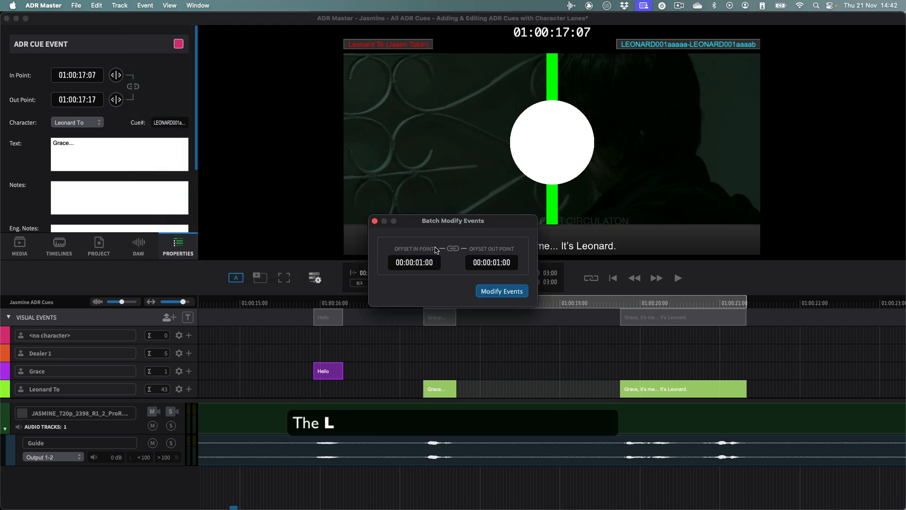
left_click(507, 290)
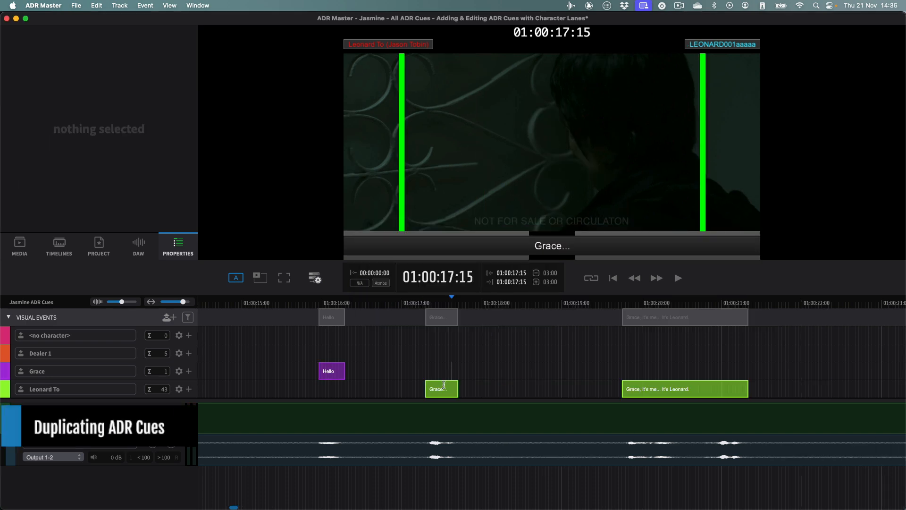
Step: Copy Leonard To's two cues onto the Grace track, with the first copy starting at 01:00:18:21
left_click(442, 389)
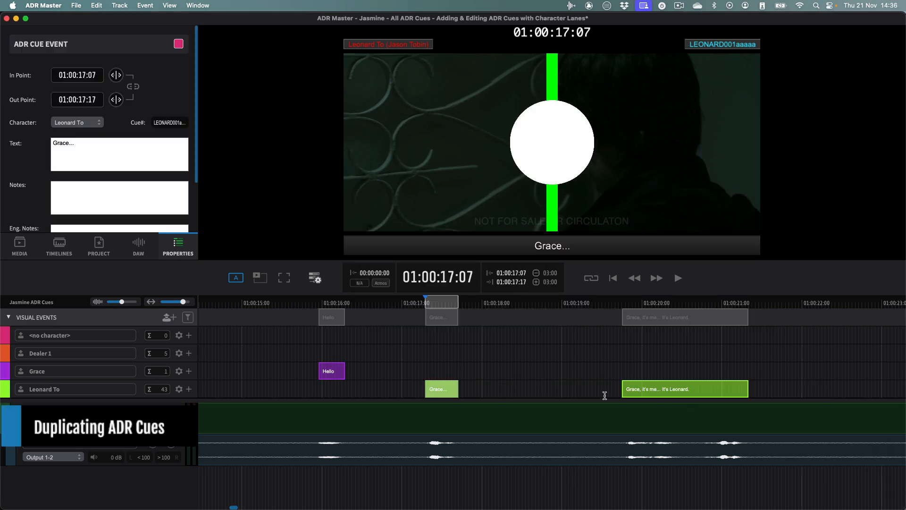
left_click(678, 394, "shift")
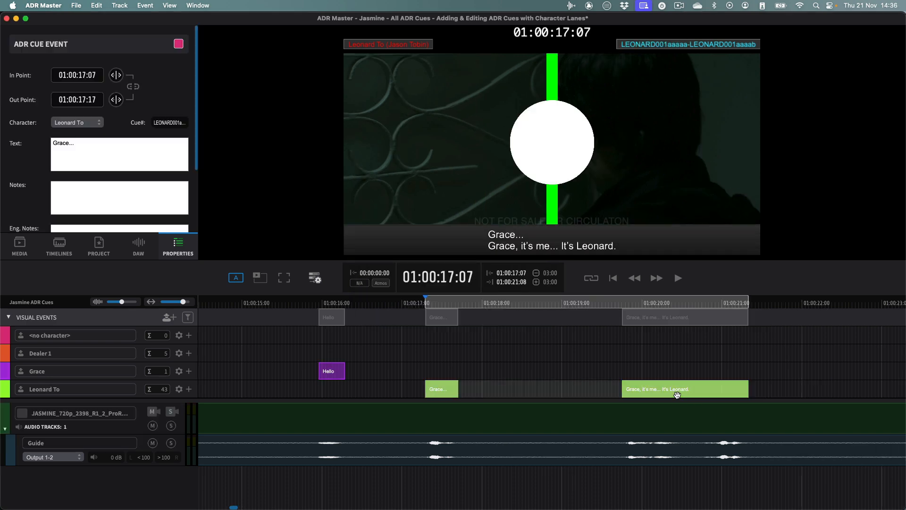
left_click_drag(673, 396, 801, 373)
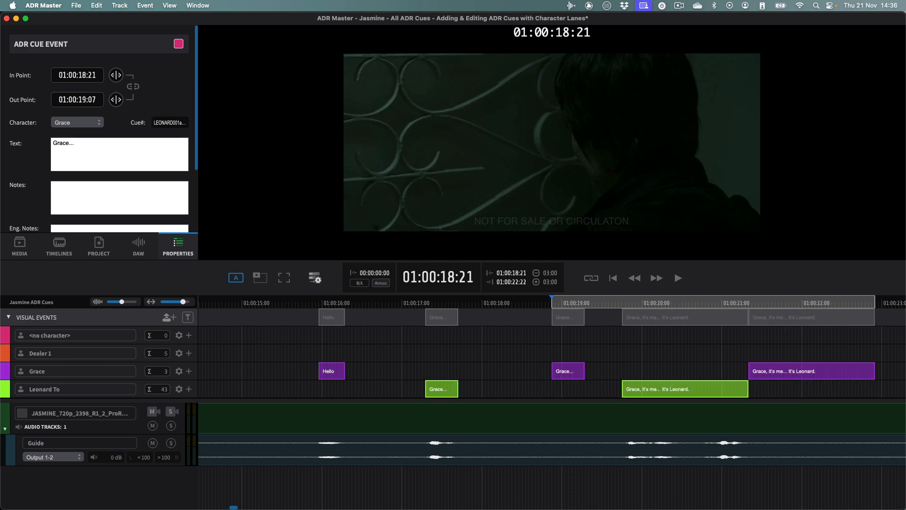
Step: Select the two copied cues on the Grace track and duplicate them in place at the same timecode
left_click(561, 372)
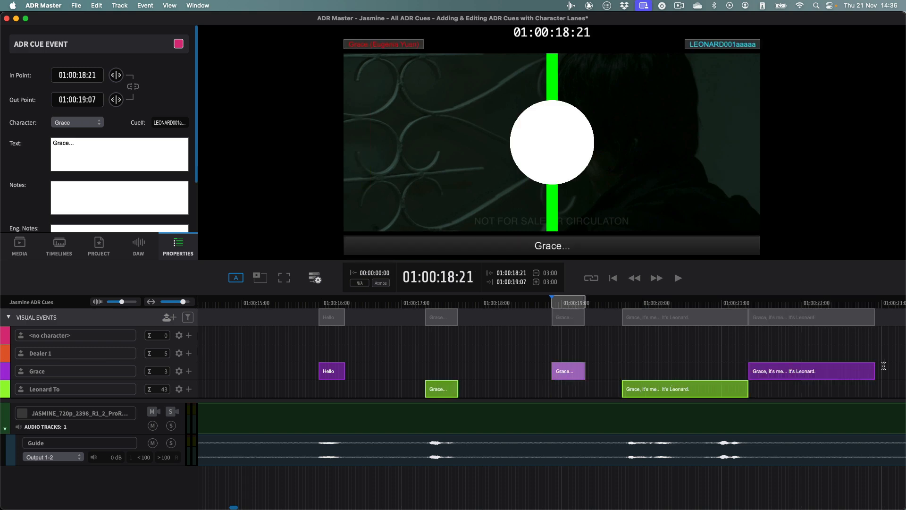
left_click(840, 372, "shift")
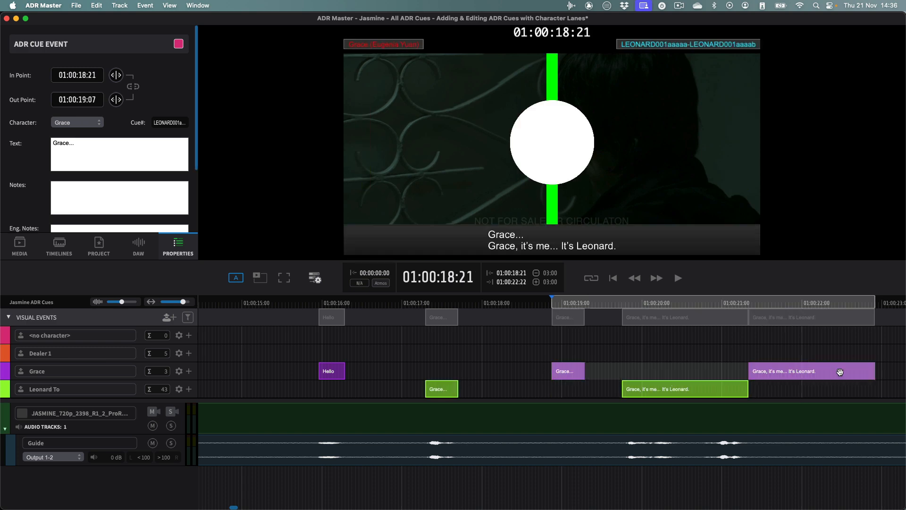
left_click(144, 5)
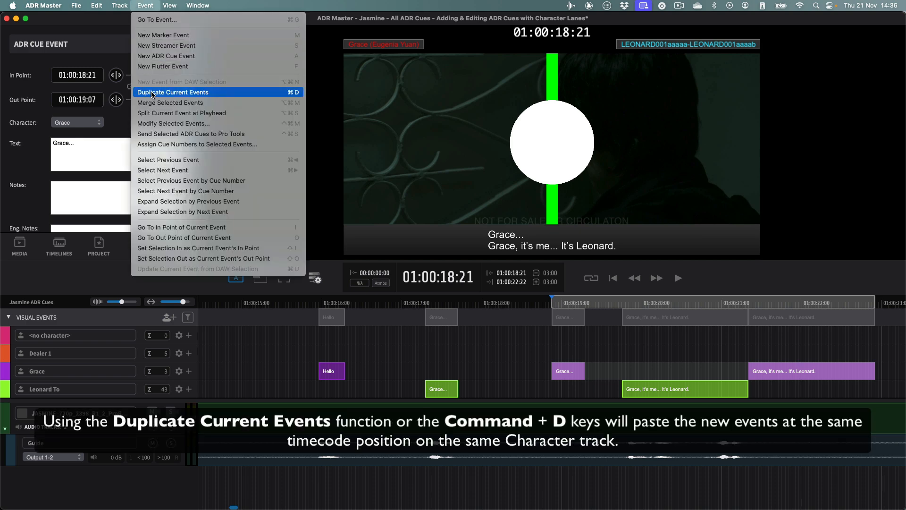
left_click(188, 92)
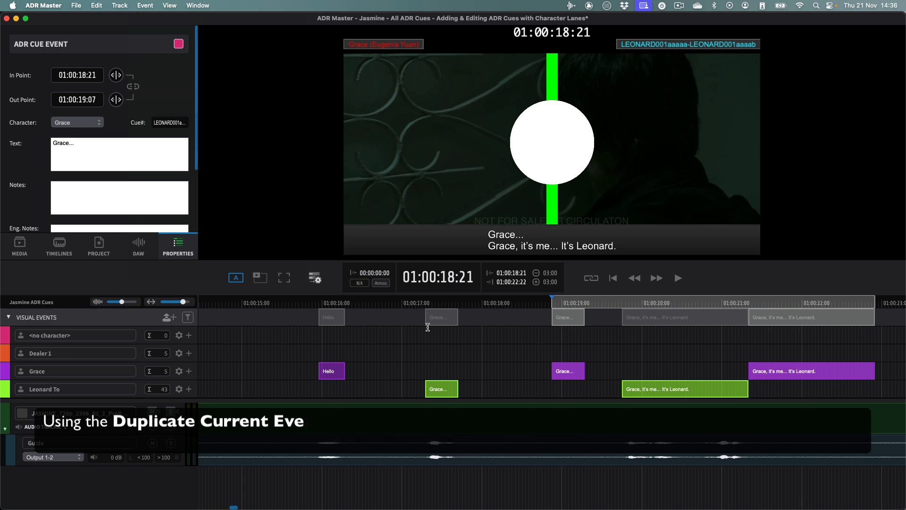
Step: Select both Leonard To cues and merge them into a single cue
left_click(444, 391)
left_click(679, 395, "shift")
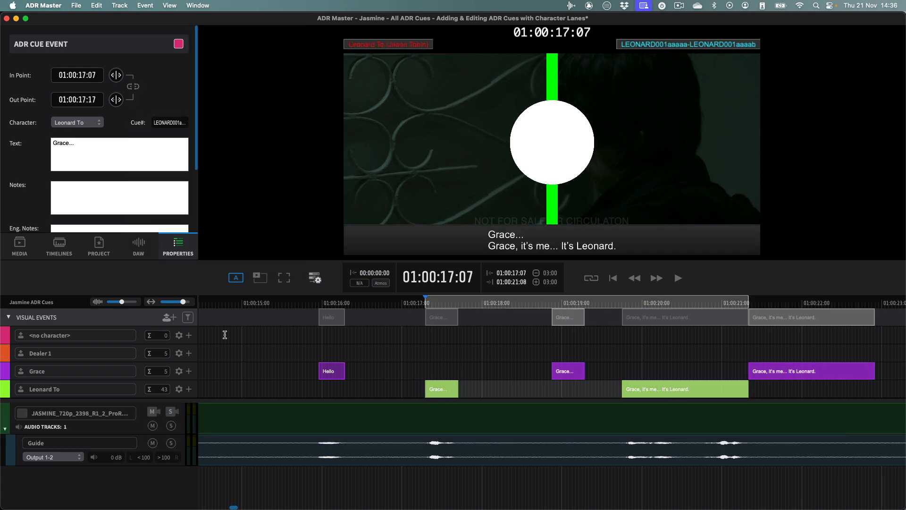
left_click(145, 5)
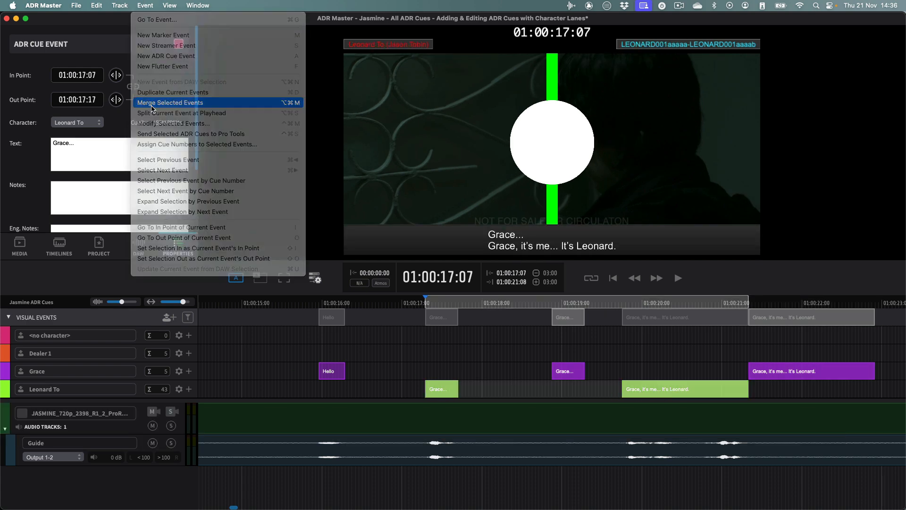
left_click(160, 102)
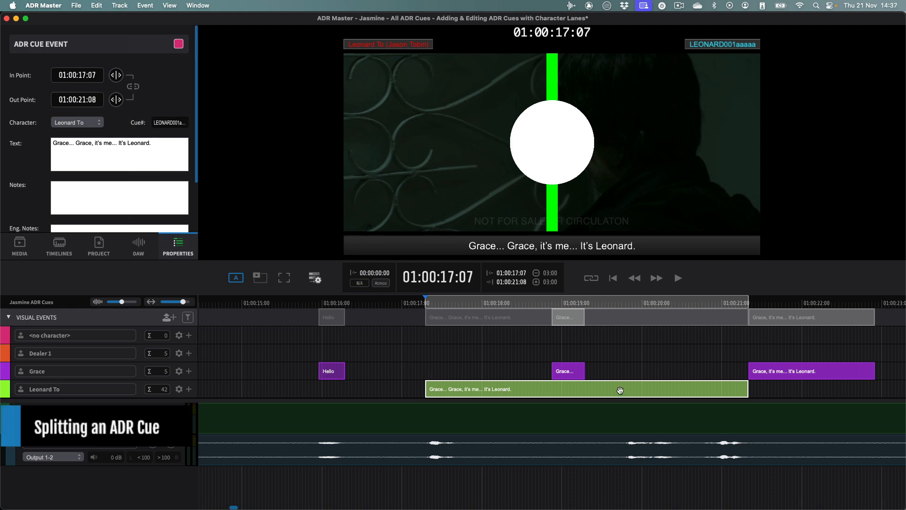
Step: Split Leonard To's merged cue at 01:00:20:18, dividing the text between "Grace... Grace, it's me..." and "It's Leonard."
left_click(671, 387)
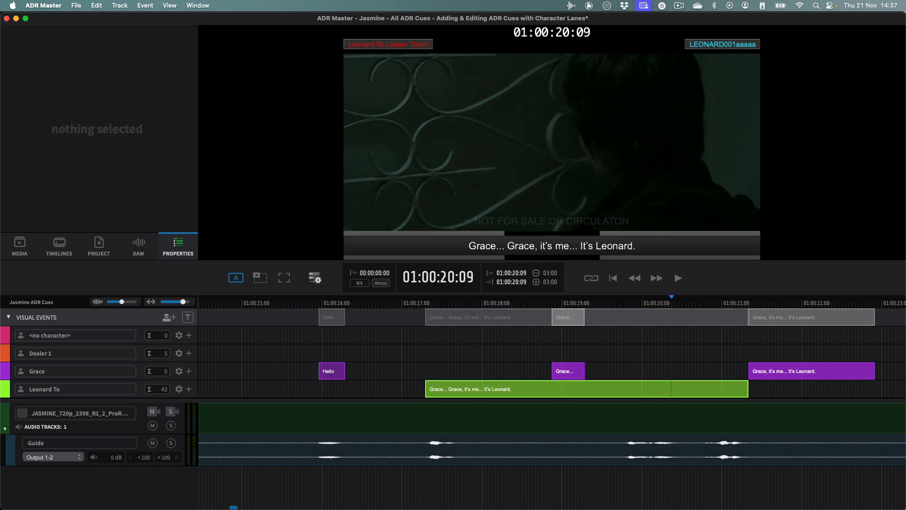
mouse_move(699, 297)
left_mouse_down()
mouse_move(720, 297)
mouse_move(702, 298)
left_mouse_up()
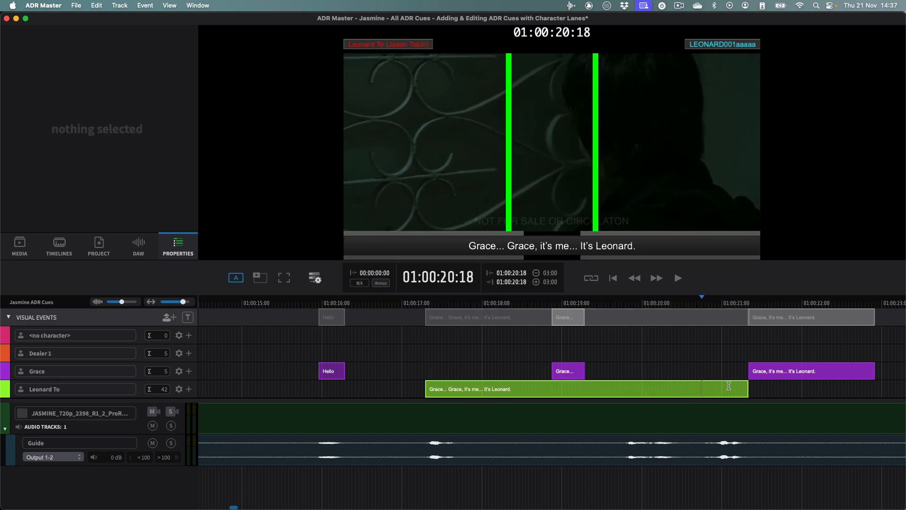
key("super+e")
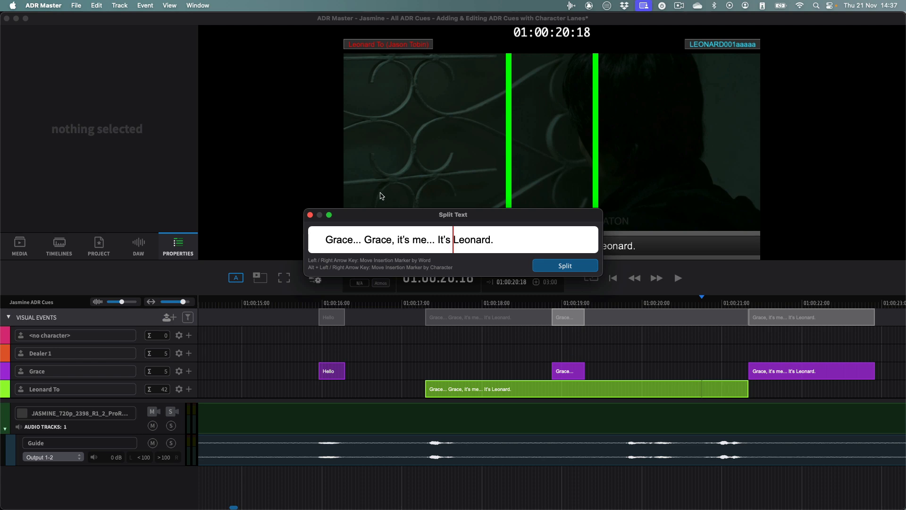
left_click(436, 242)
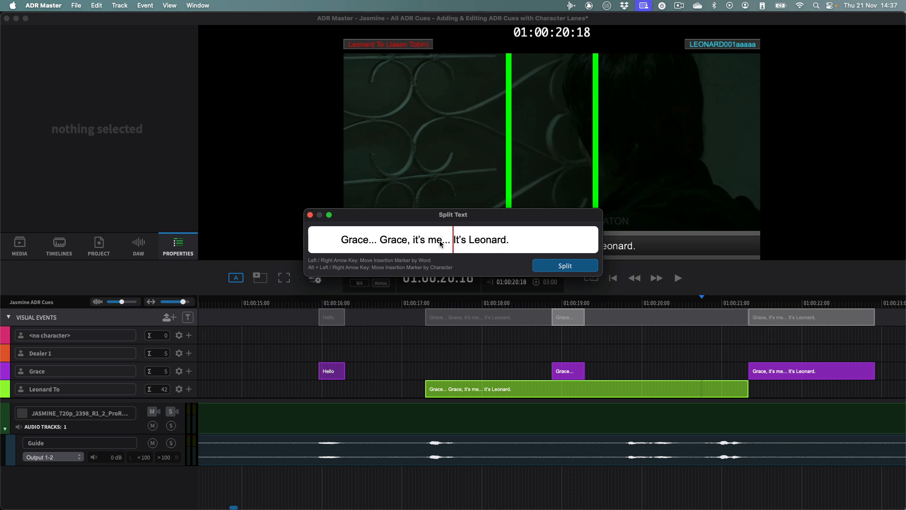
key("Left")
key("Left")
key("Left")
key("Right")
key("Right")
key("Right")
key("Right")
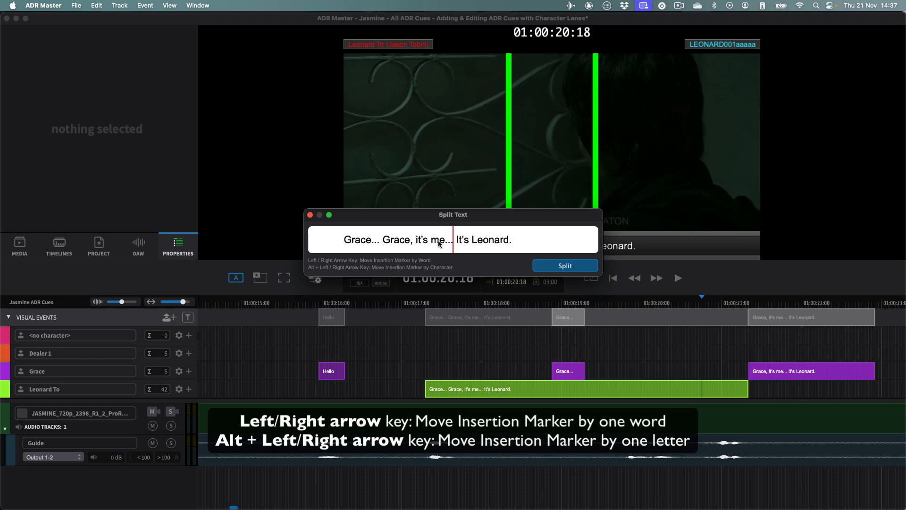
key("Left")
left_click(556, 267)
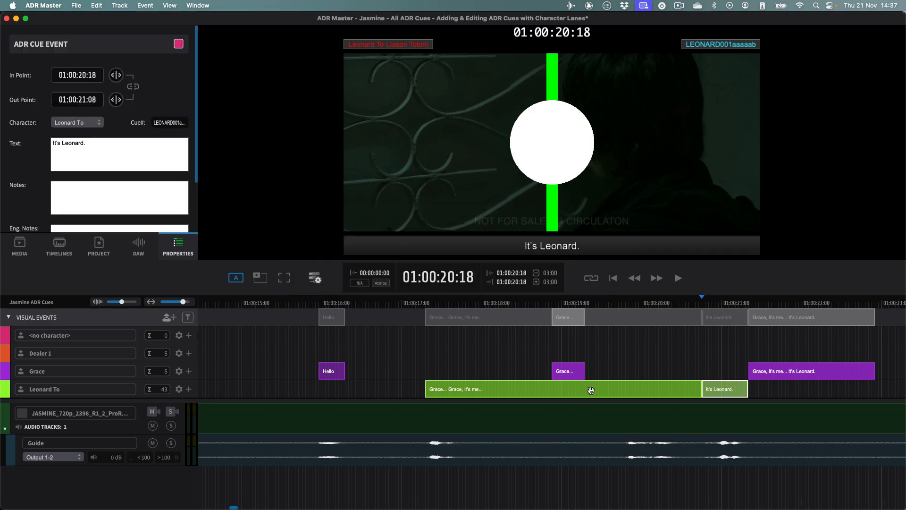
Step: Delete the duplicated "Grace..." and "Grace, it's me... It's Leonard." cues from the Grace track
left_click(565, 373)
left_click(815, 372, "shift")
key("Delete")
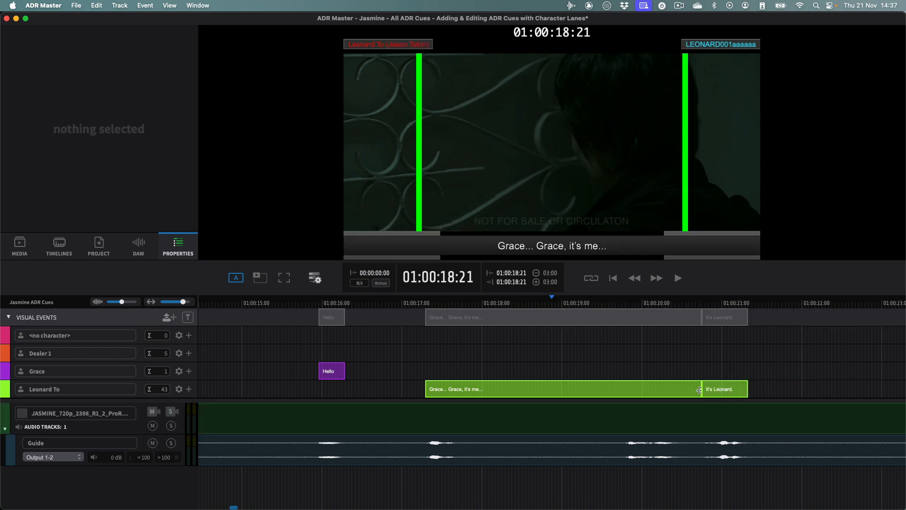
left_click(540, 389)
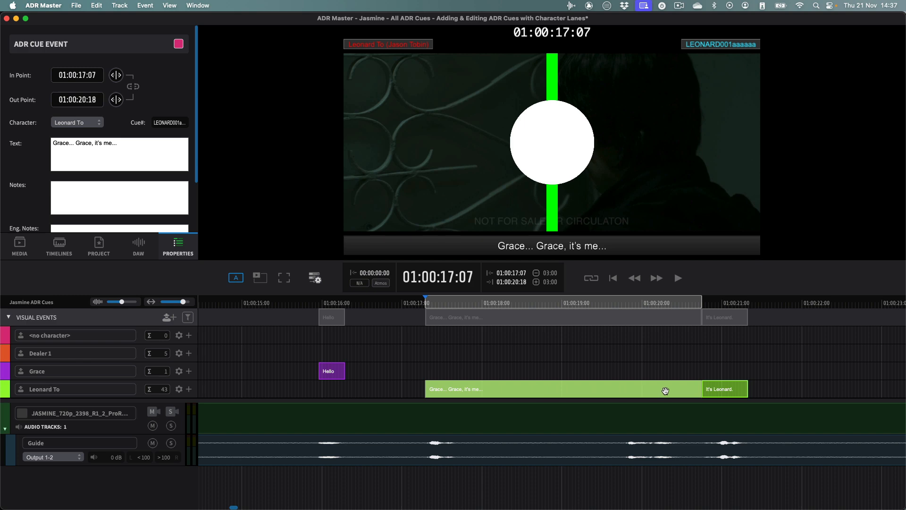
left_click(716, 392, "shift")
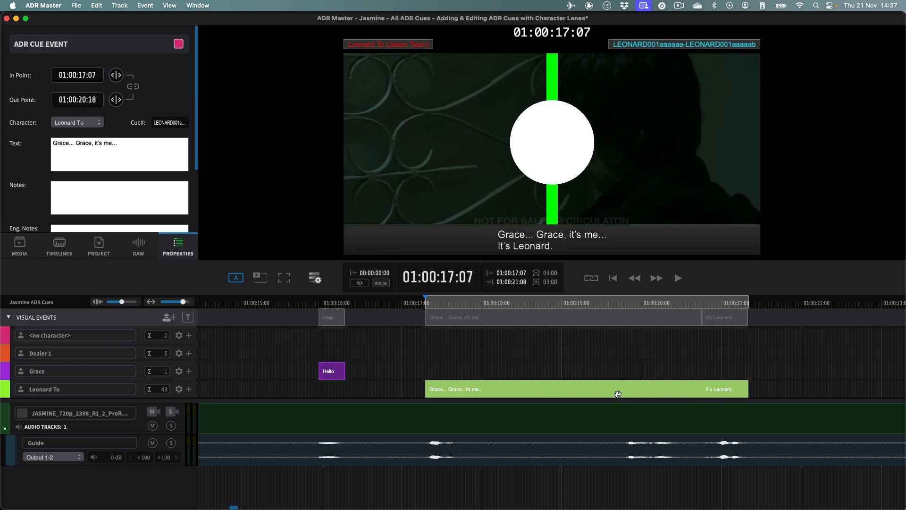
left_click_drag(618, 394, 620, 374)
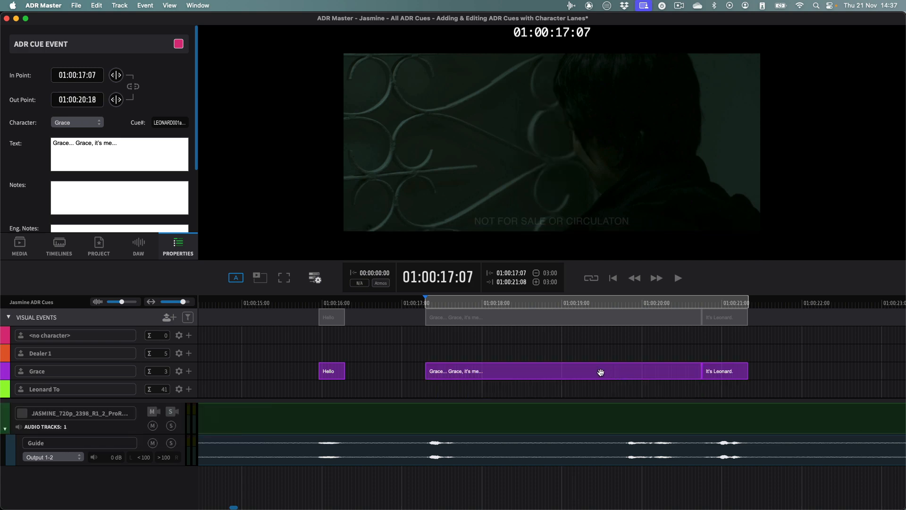
Step: Show the Grace track's "Grace... Grace, it's me..." cue in DAW Control and the Event List, and step through its editable fields
left_click(600, 373)
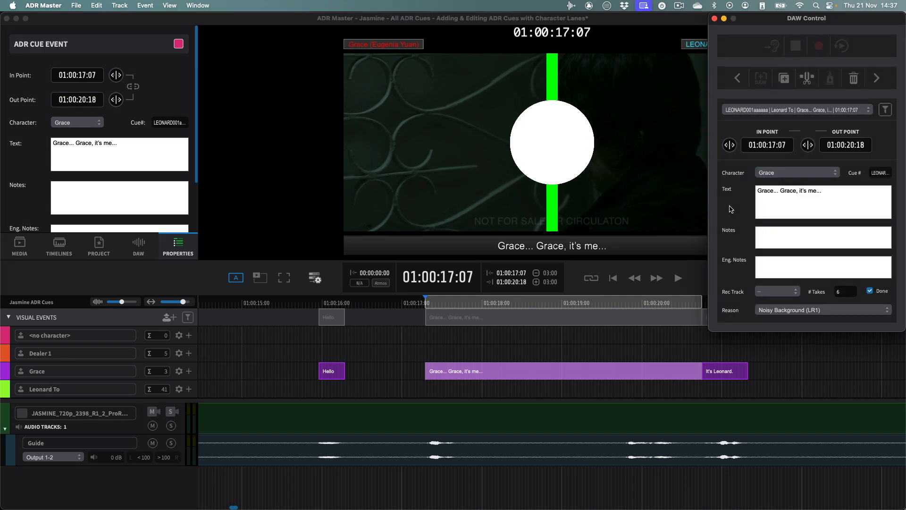
key("super+shift+e")
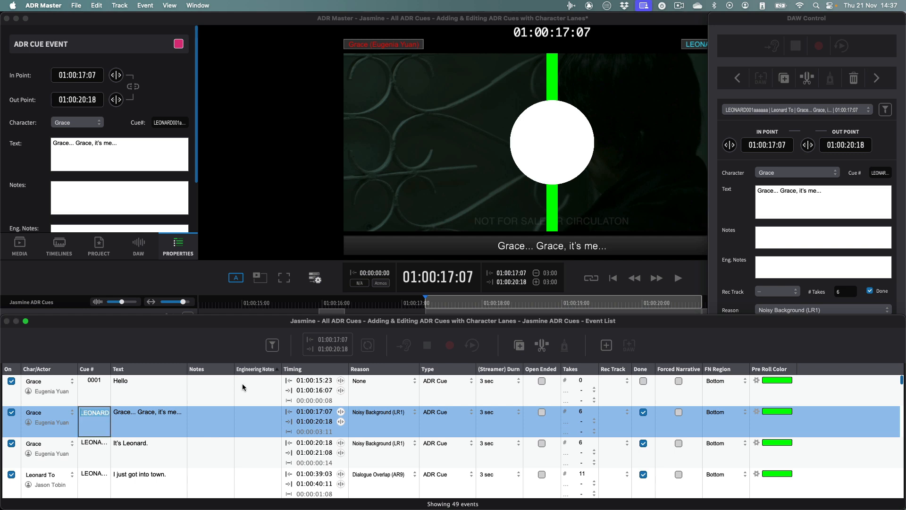
key("Tab")
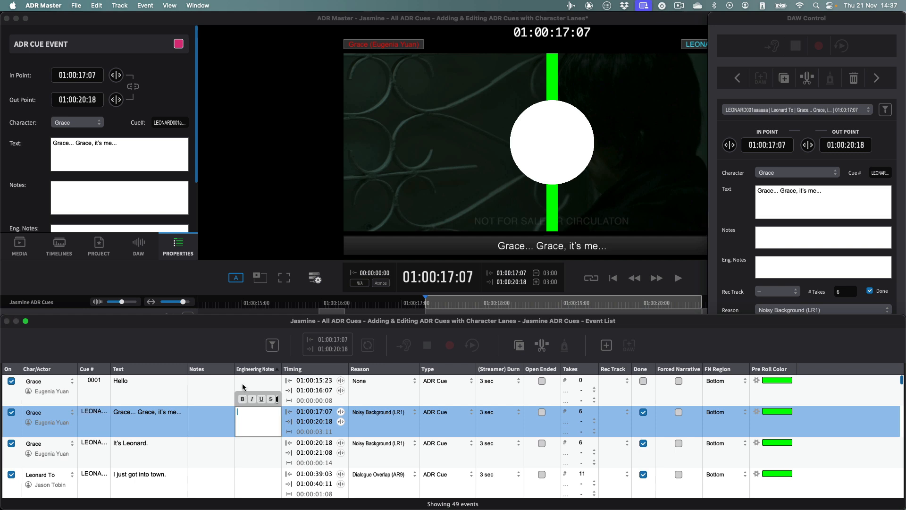
key("Tab")
key("Escape")
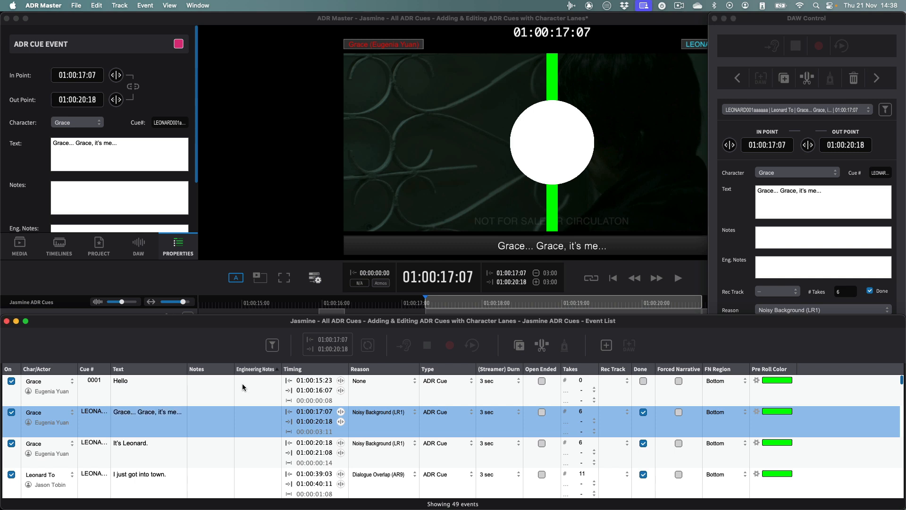